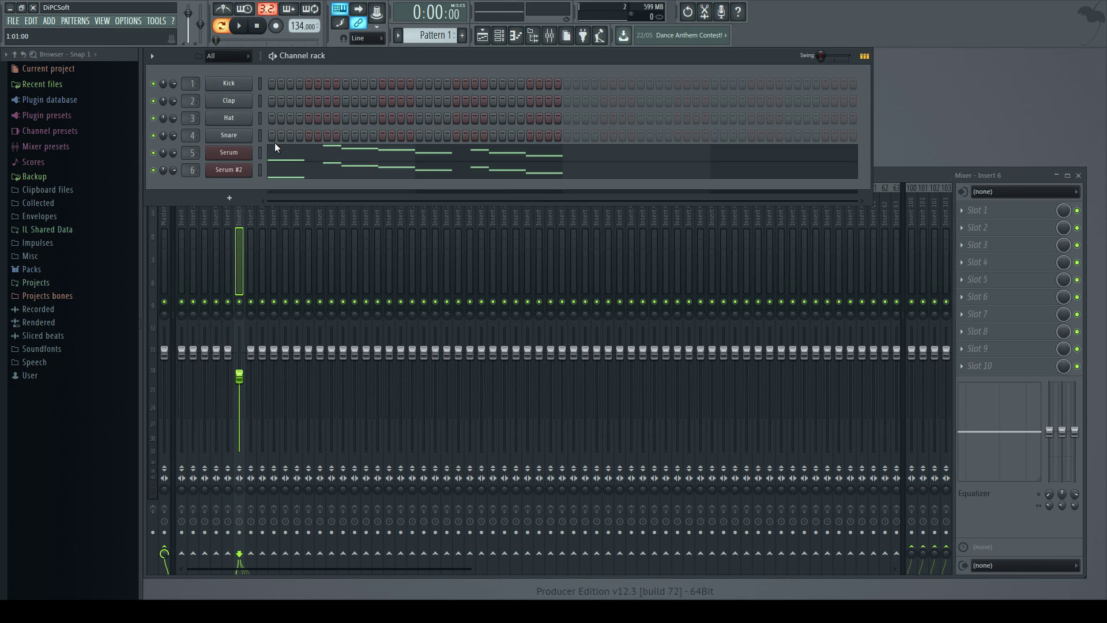
Open the Serum synth on channel 5 and move its window right to reveal the channel rack
click(230, 153)
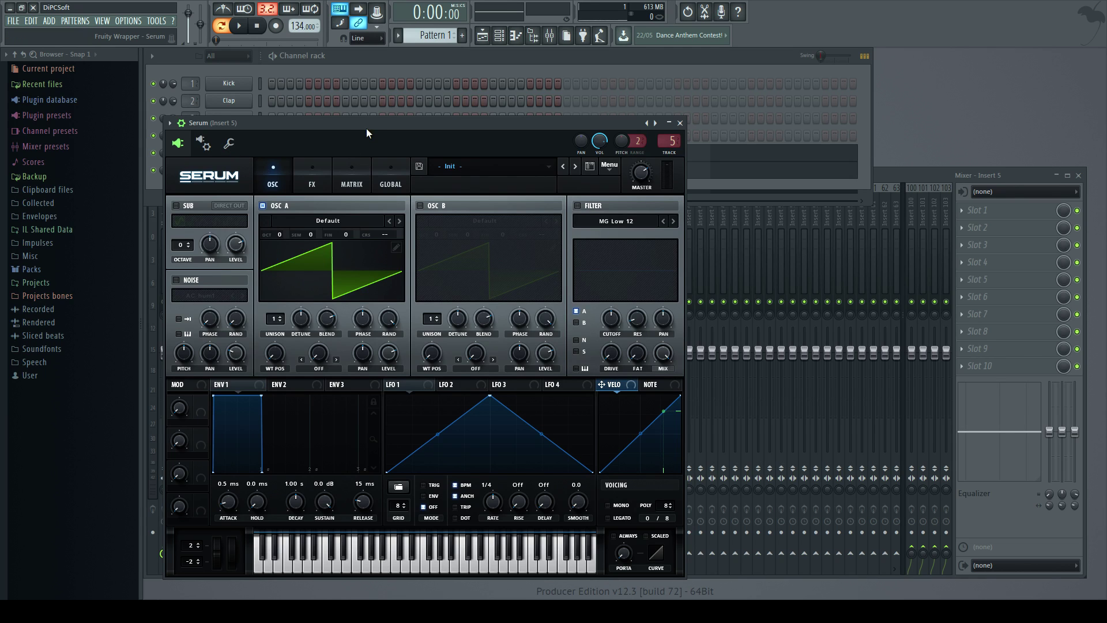
drag(366, 128, 540, 123)
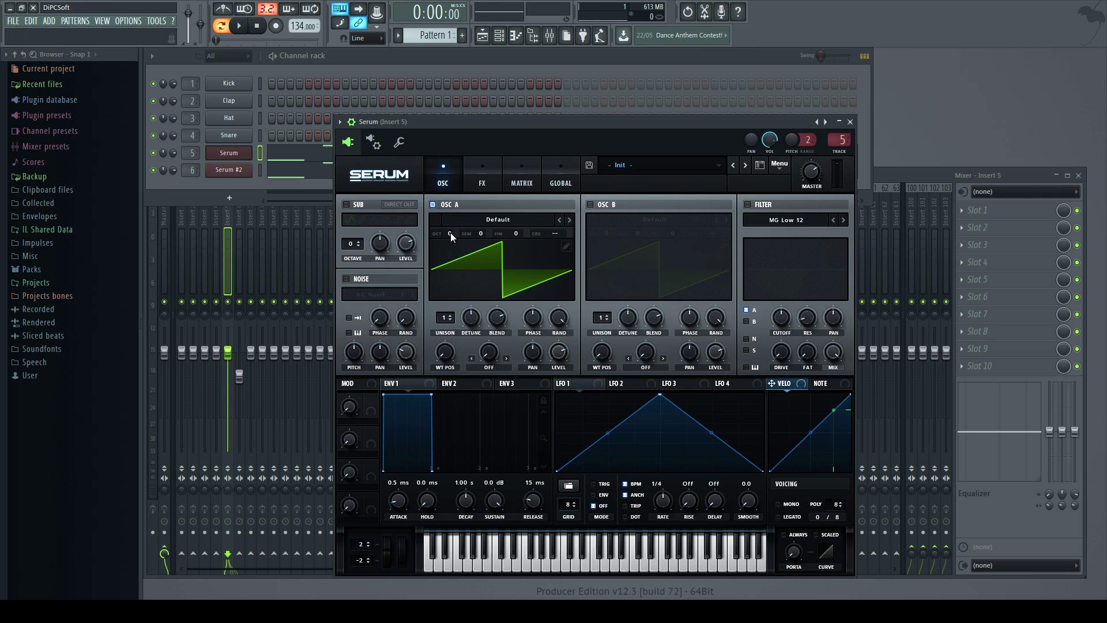
Set oscillator A to the Basic Shapes square wave, two octaves down
drag(450, 233, 446, 264)
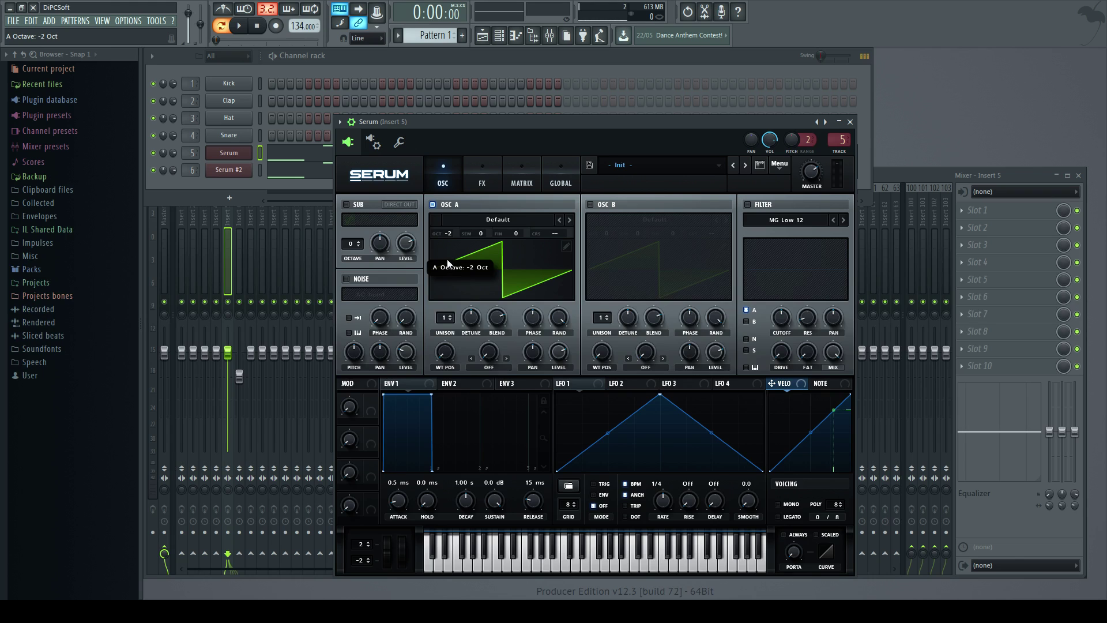
click(487, 223)
mouse_move(482, 233)
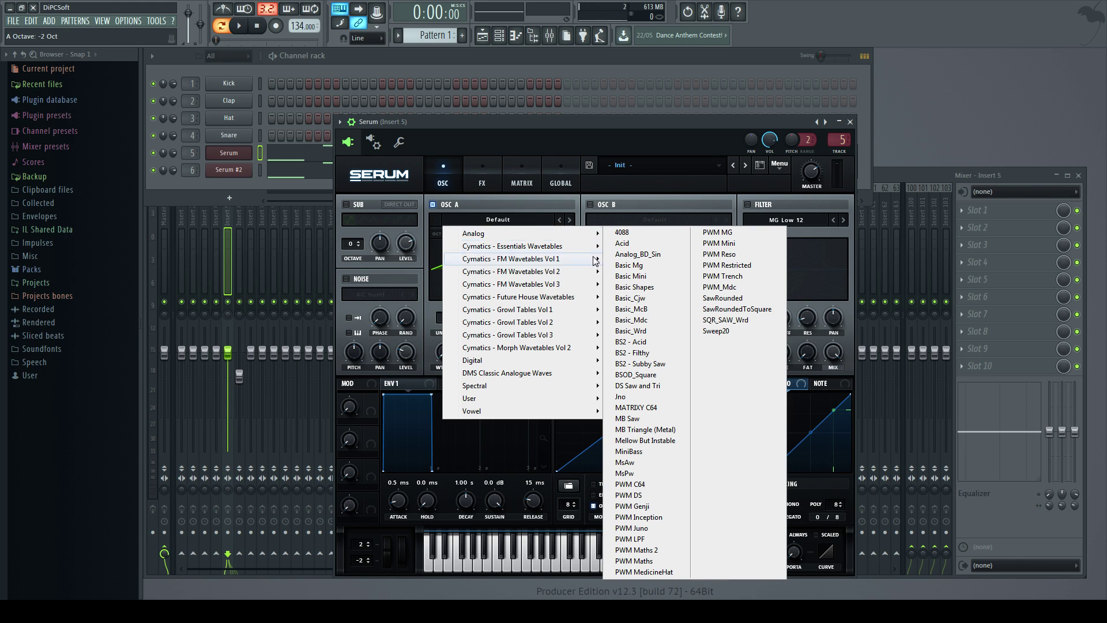
click(646, 288)
drag(449, 352, 455, 300)
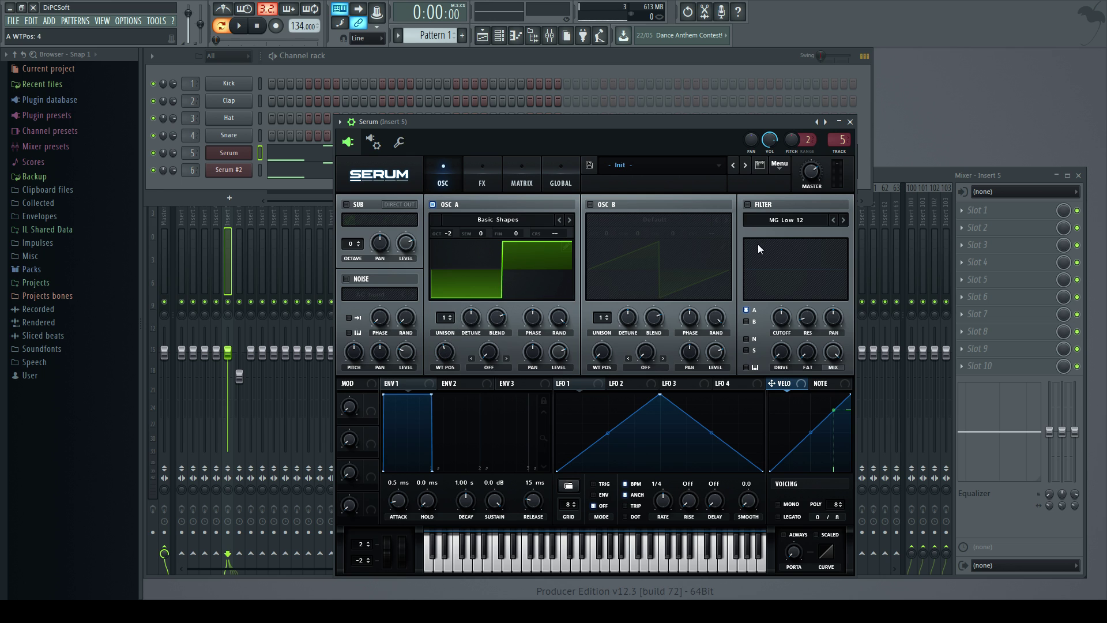
Enable Serum's filter with cutoff near 145 Hz and added resonance
click(750, 205)
drag(779, 326, 780, 338)
drag(809, 303, 814, 284)
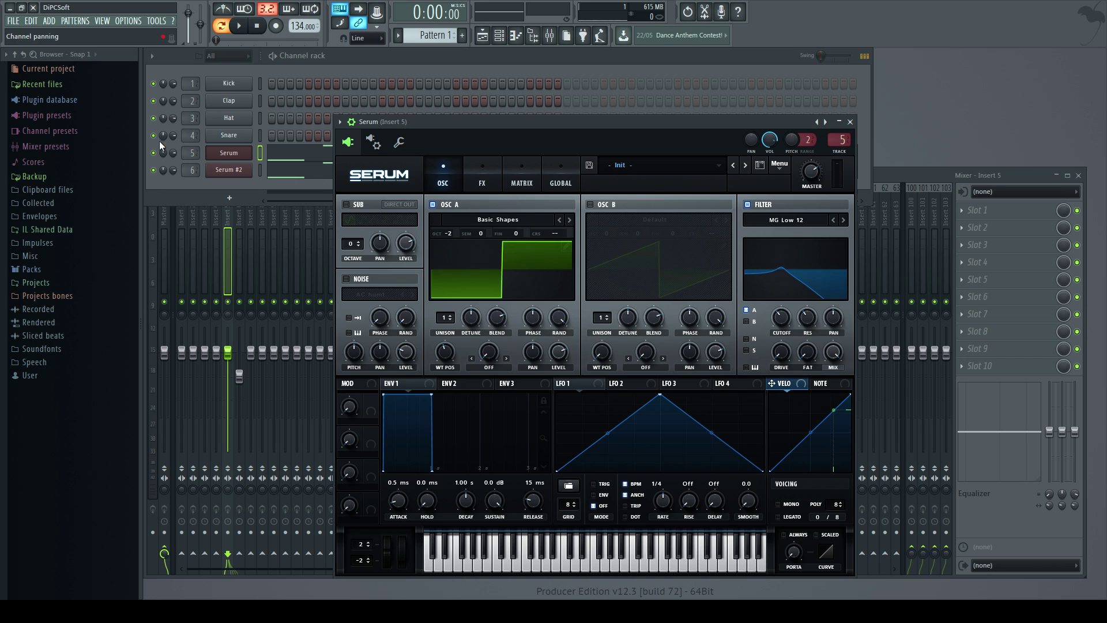
Mute the Serum #2 channel and audition the bass
click(154, 170)
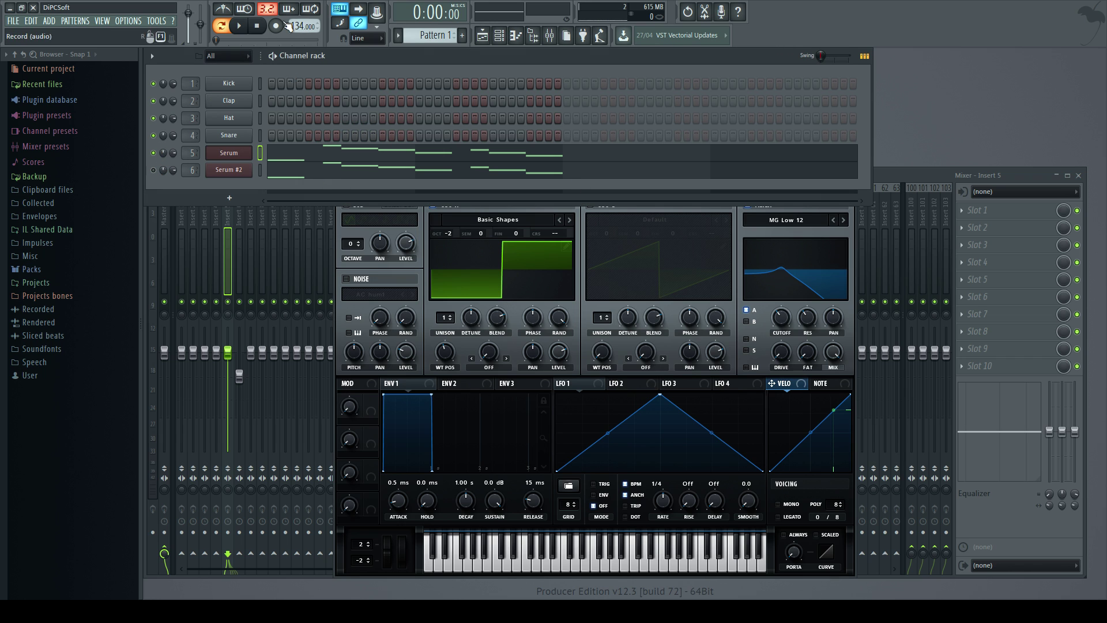
click(239, 27)
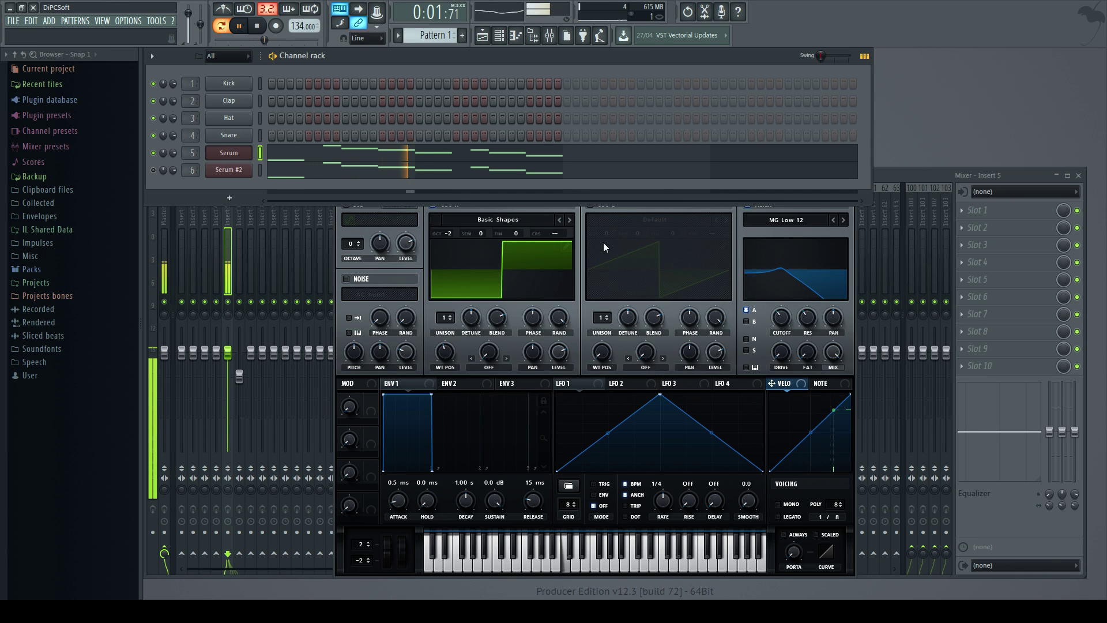
click(583, 247)
click(260, 26)
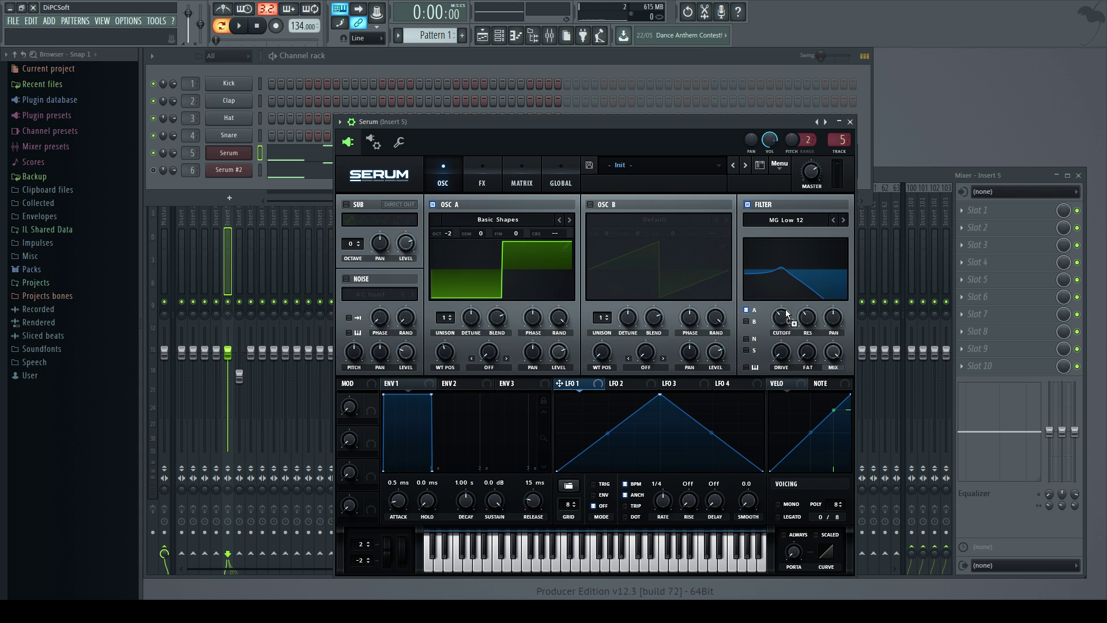
Assign LFO 1 to the filter cutoff and audition the sweep
drag(779, 316, 761, 355)
click(239, 26)
mouse_move(776, 331)
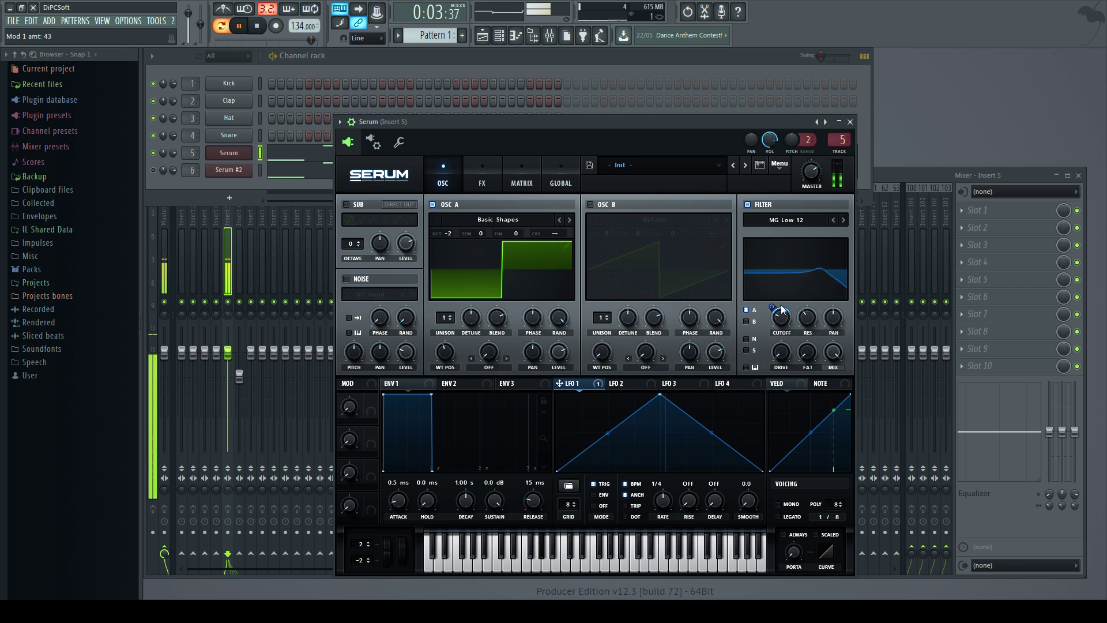
mouse_move(809, 320)
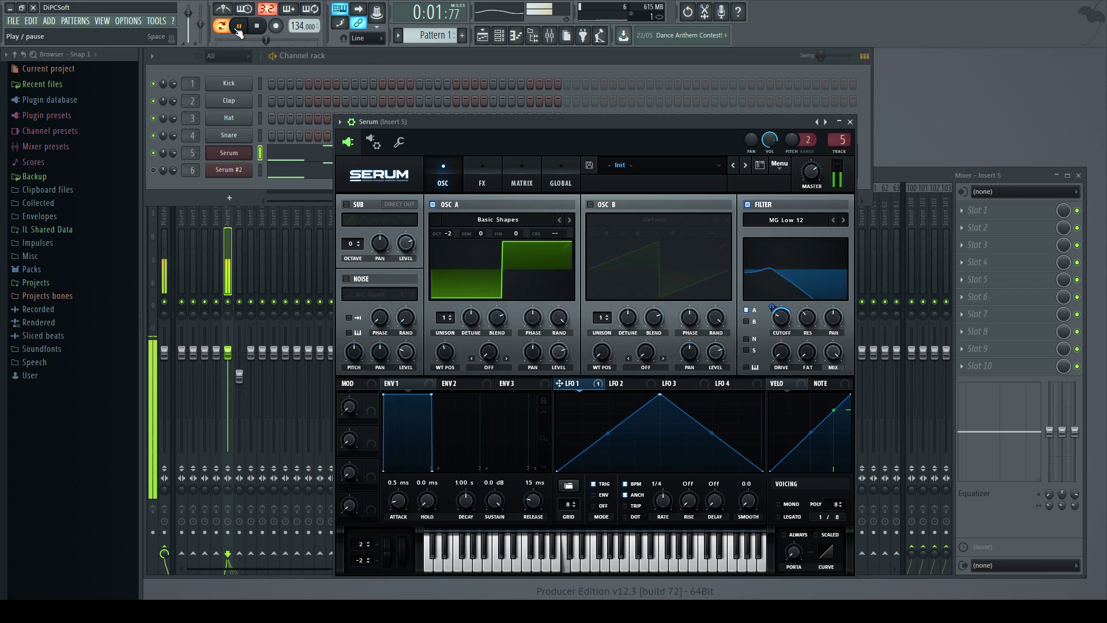
click(258, 29)
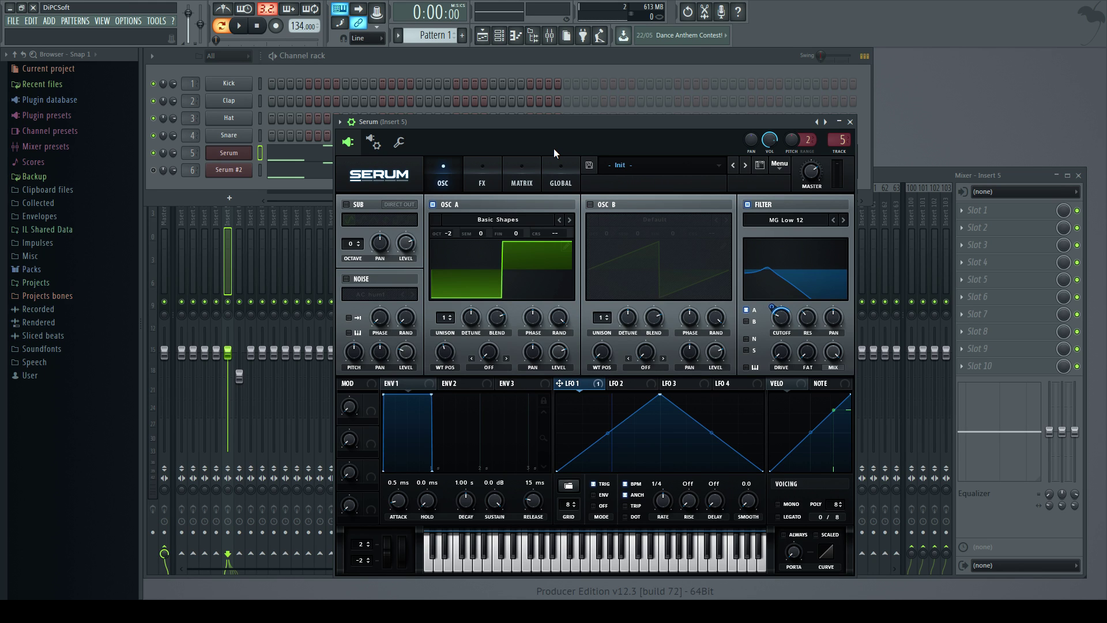
Move Distortion to the end of the FX chain and enable the Filter effect in Reverb mode
click(483, 181)
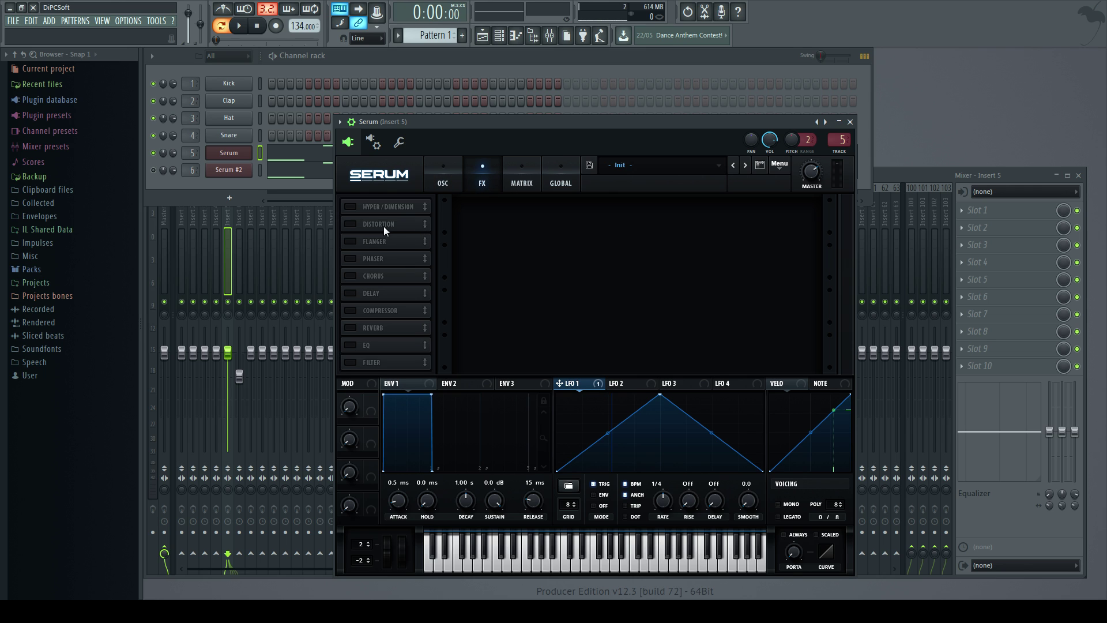
drag(364, 225, 378, 371)
click(350, 345)
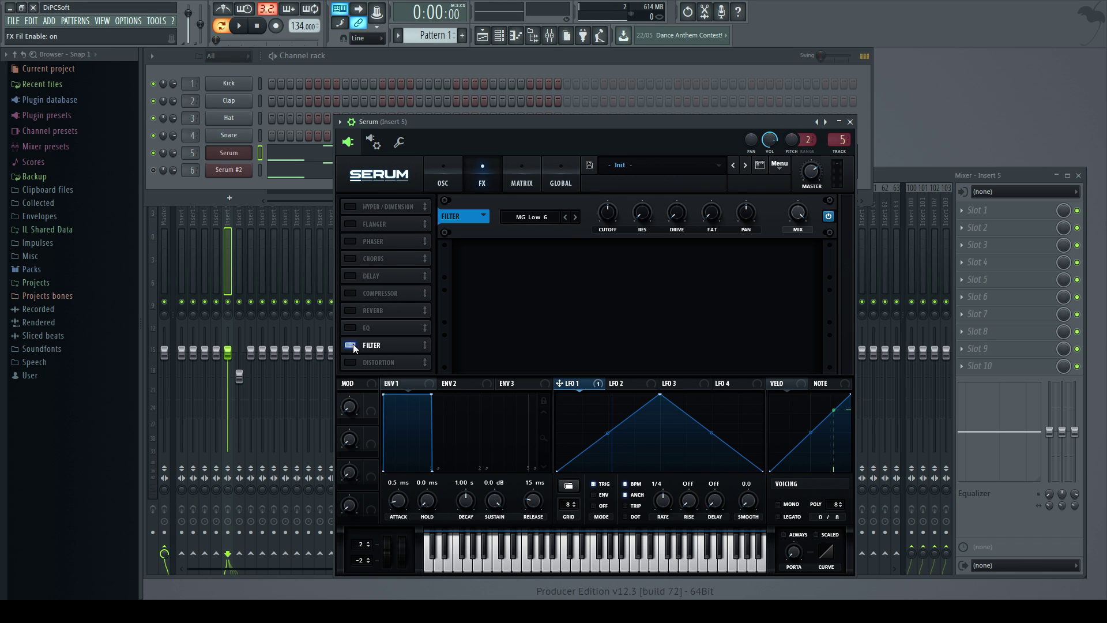
click(551, 219)
mouse_move(550, 234)
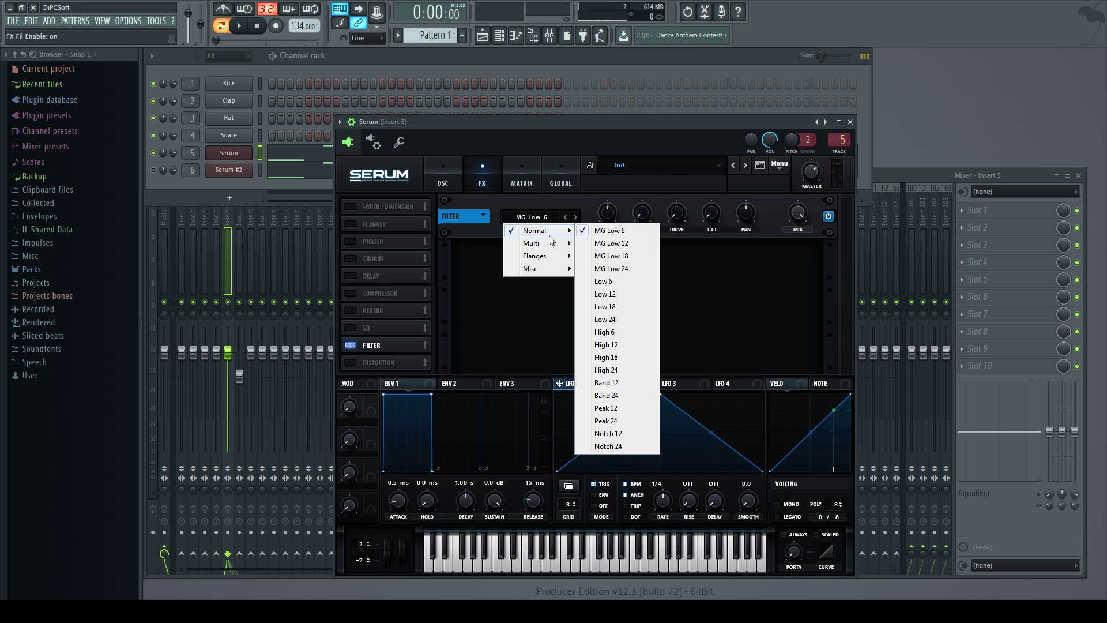
mouse_move(561, 273)
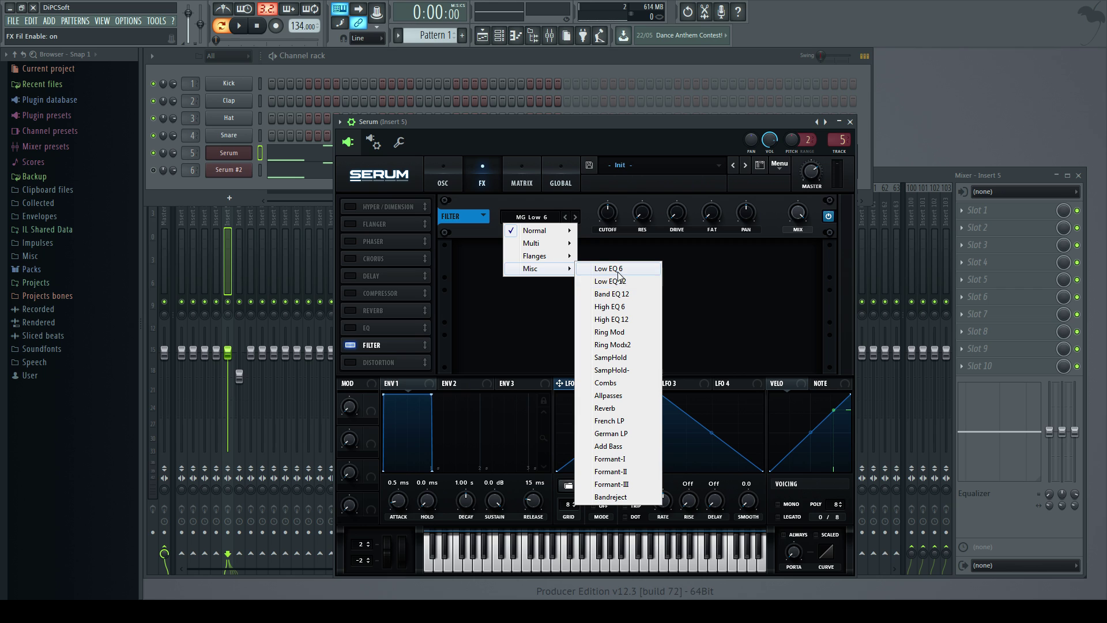
click(625, 411)
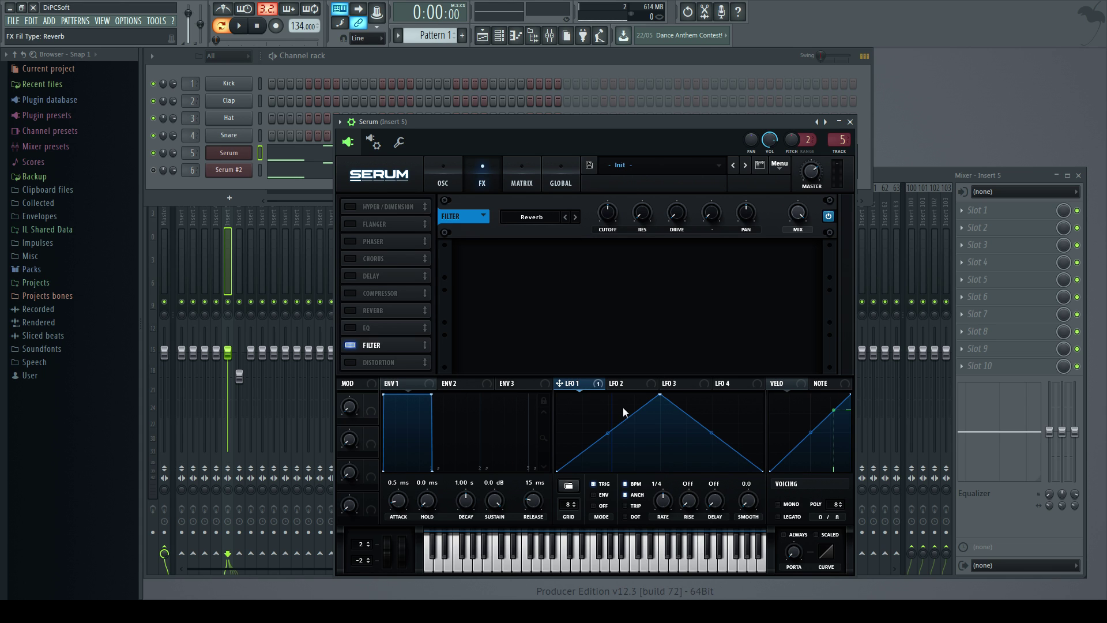
While auditioning, raise the effect filter's resonance, add 29% drive, and lower cutoff to 14 Hz
click(243, 27)
mouse_move(601, 238)
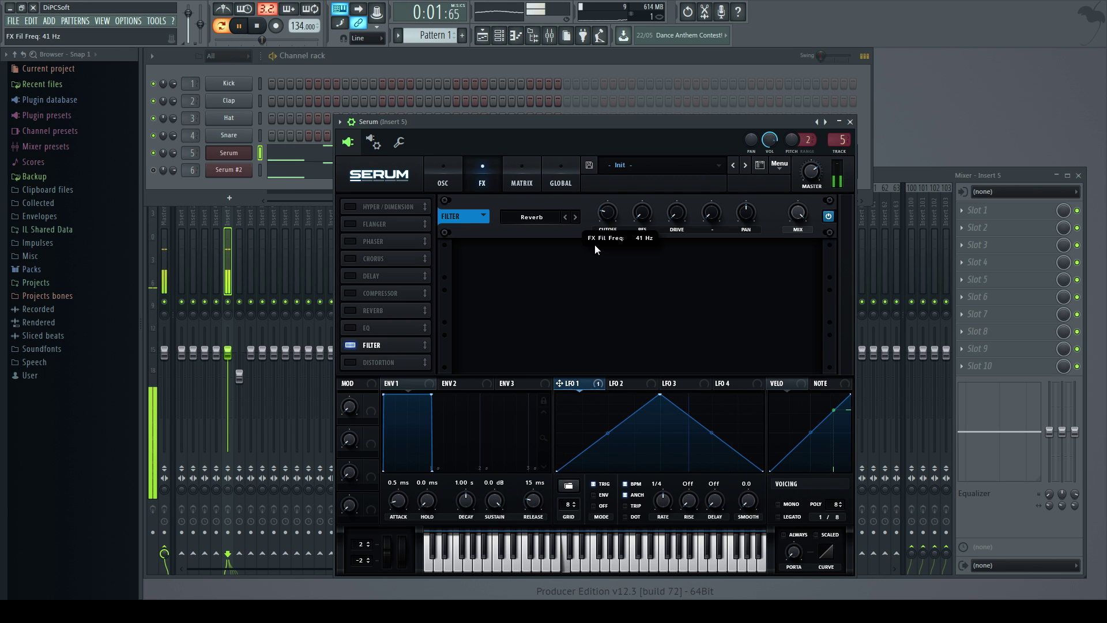
drag(642, 212, 644, 149)
drag(677, 212, 674, 172)
drag(610, 214, 607, 261)
Switch the effect filter type to Formant-I
click(257, 25)
click(532, 217)
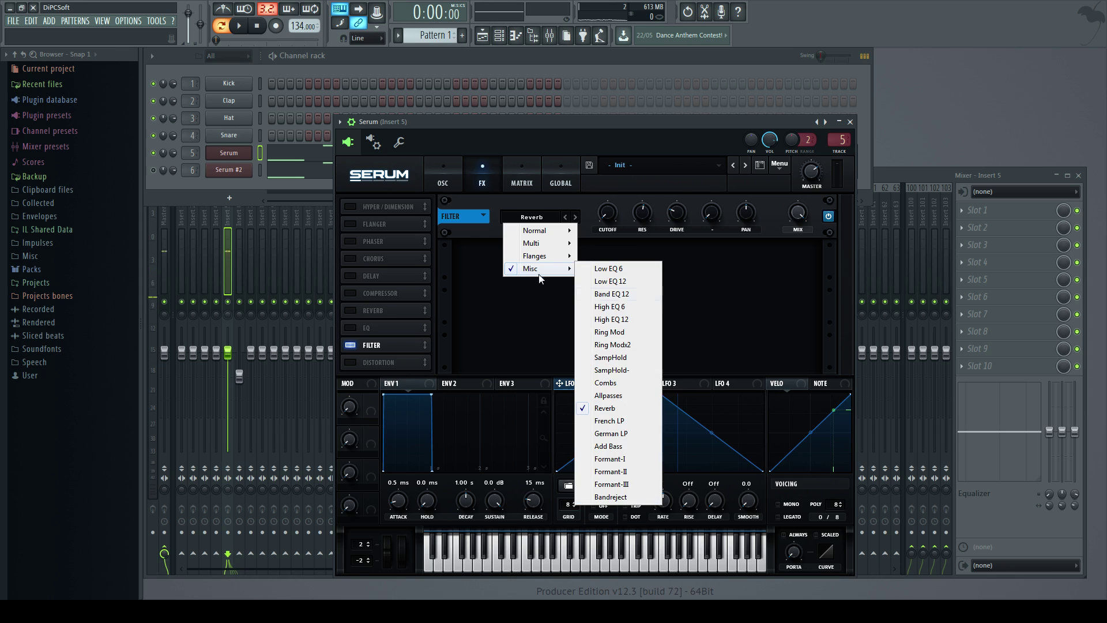
click(624, 459)
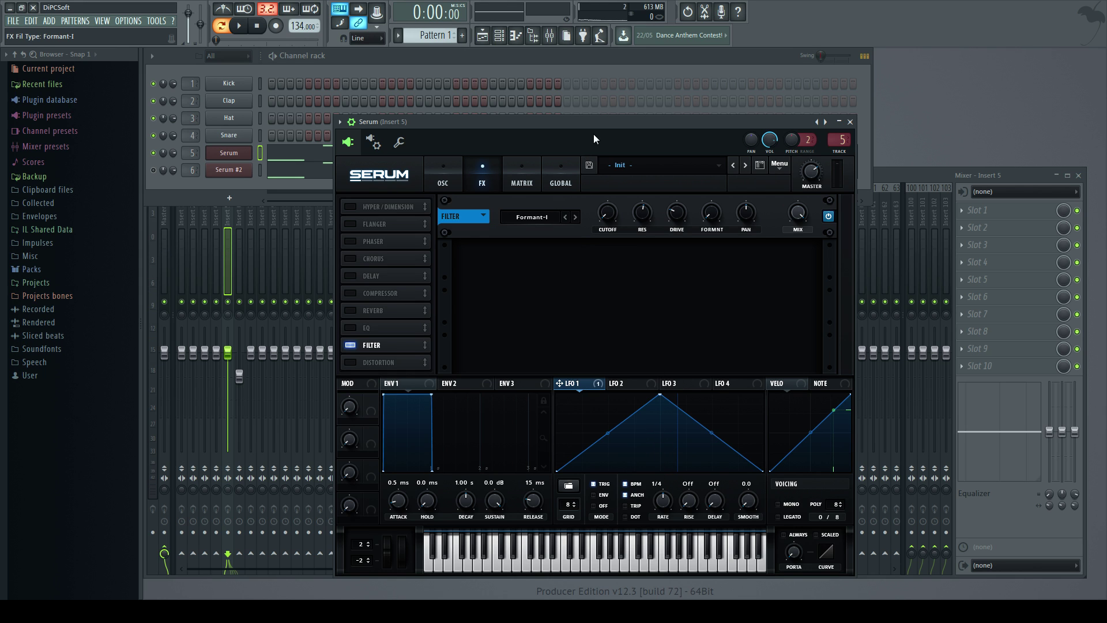
Set LFO 1's modulation on the effect filter cutoff to 36 and formant to 37
click(240, 26)
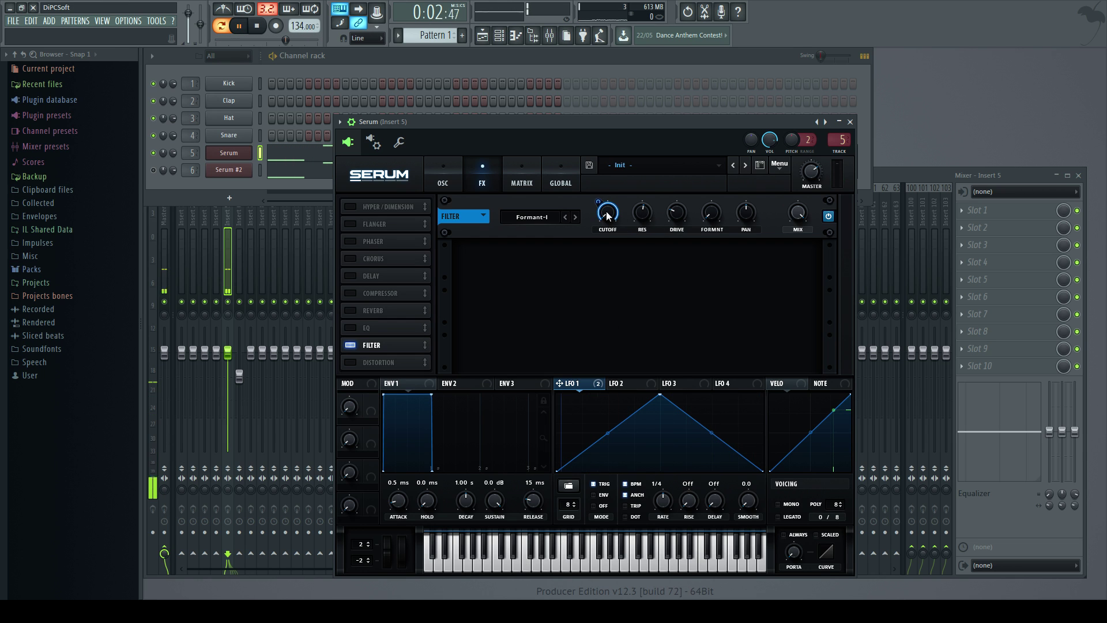
drag(605, 212, 593, 238)
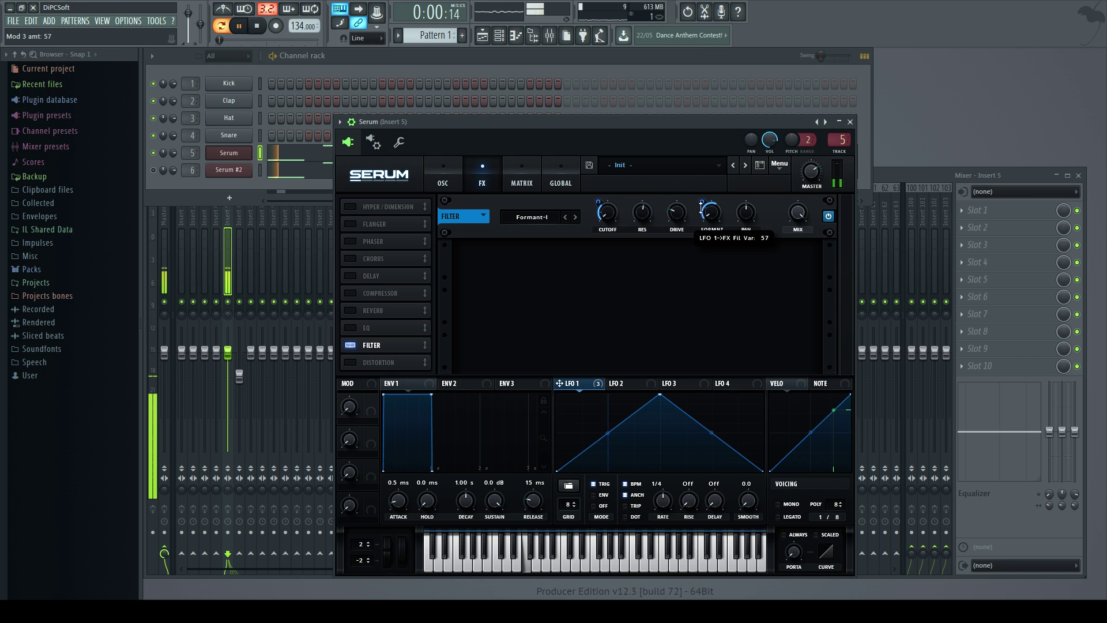
mouse_move(698, 211)
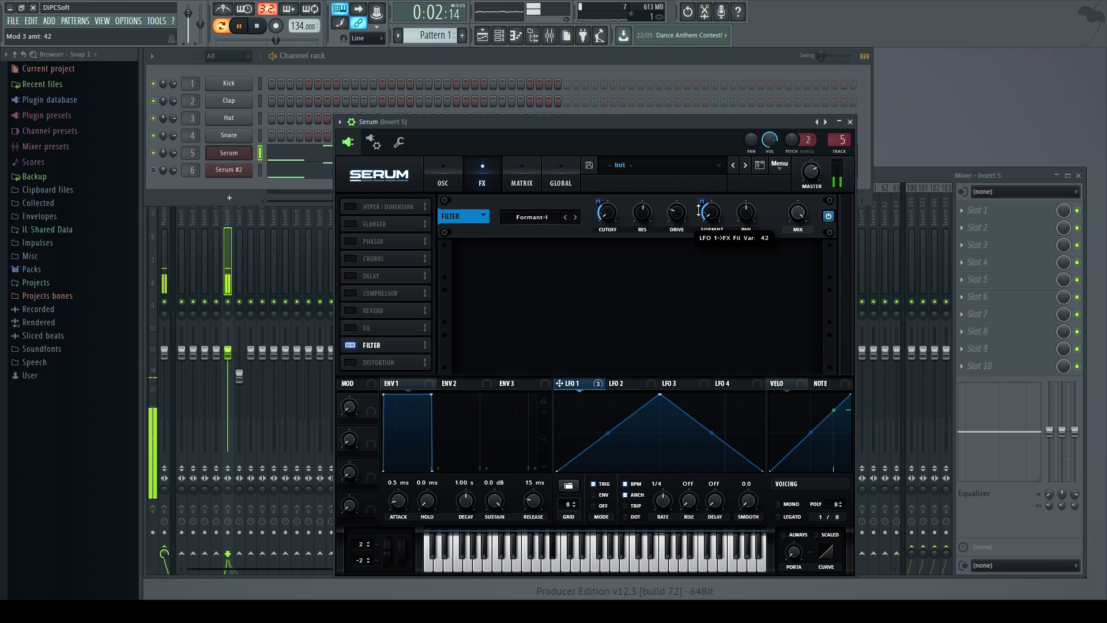
drag(699, 211, 699, 214)
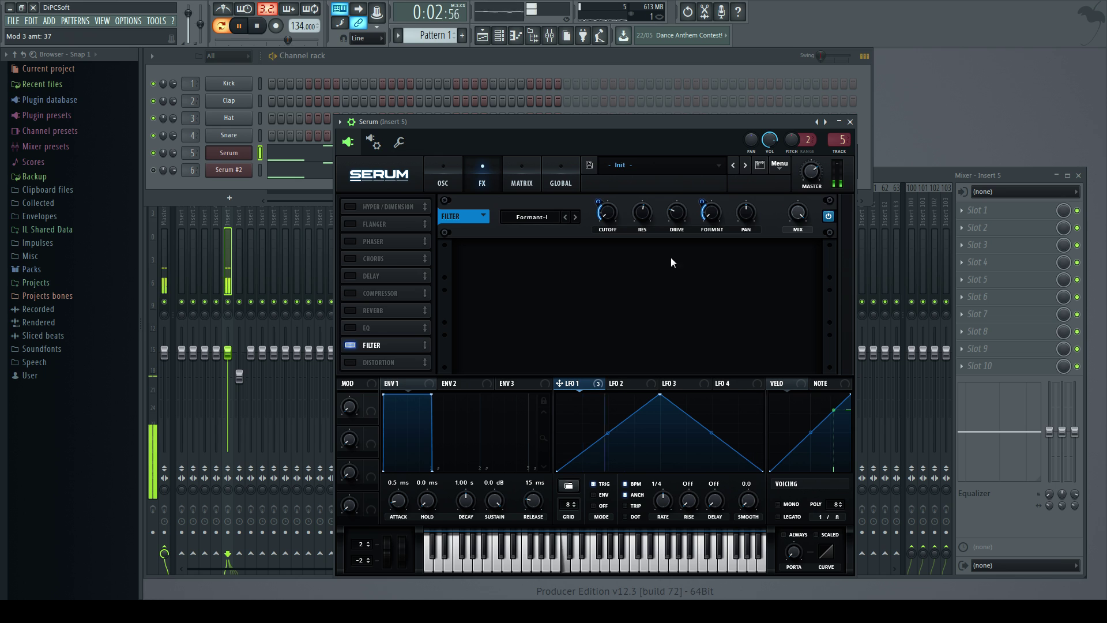
Enable the Tube distortion with 80% drive
click(350, 363)
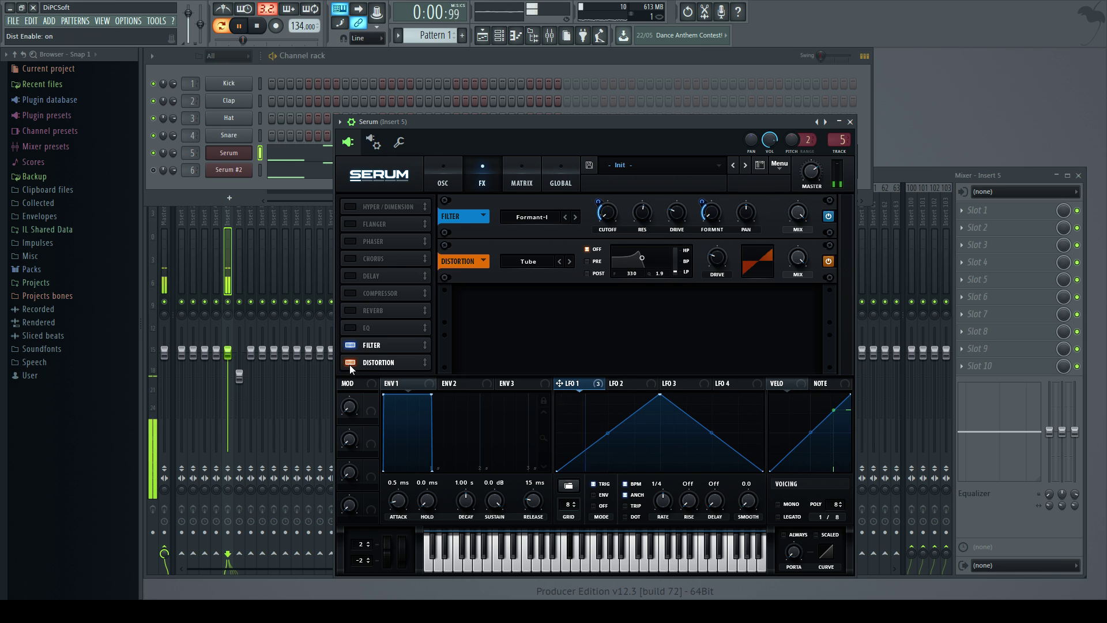
drag(711, 268, 747, 222)
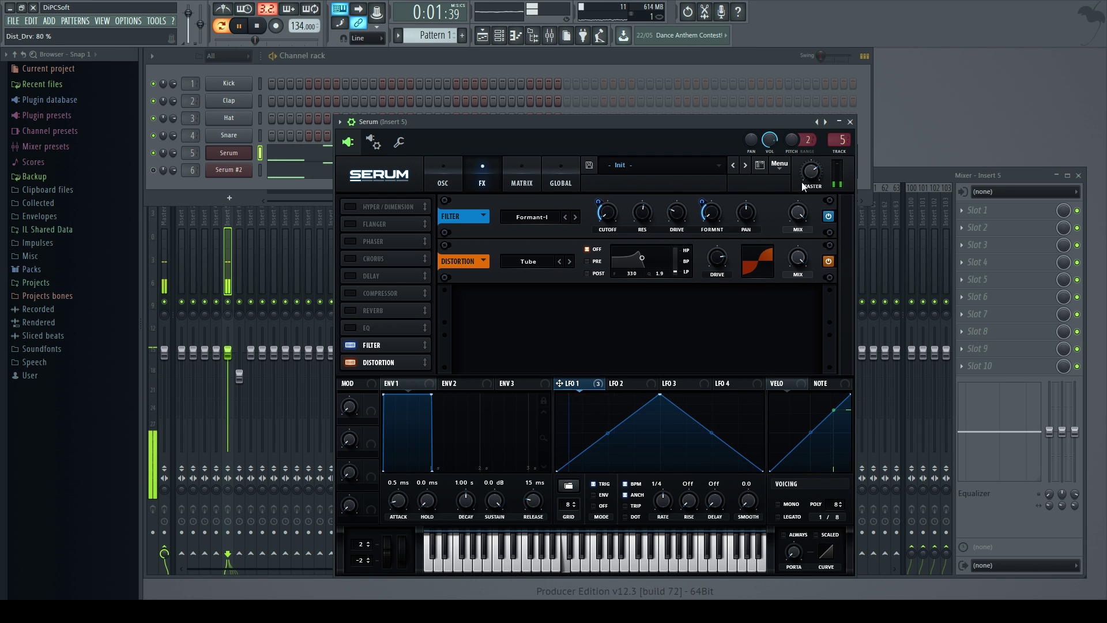
click(812, 169)
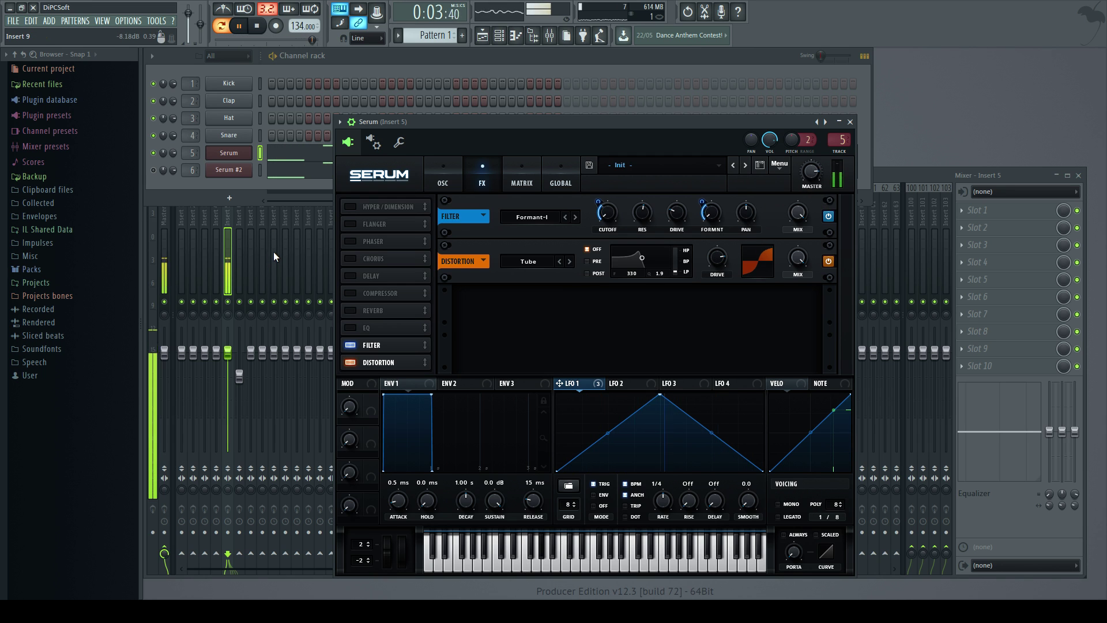
Add an EQ whose left band is a low-pass with 44% Q, then audition it
click(362, 328)
click(257, 25)
click(603, 317)
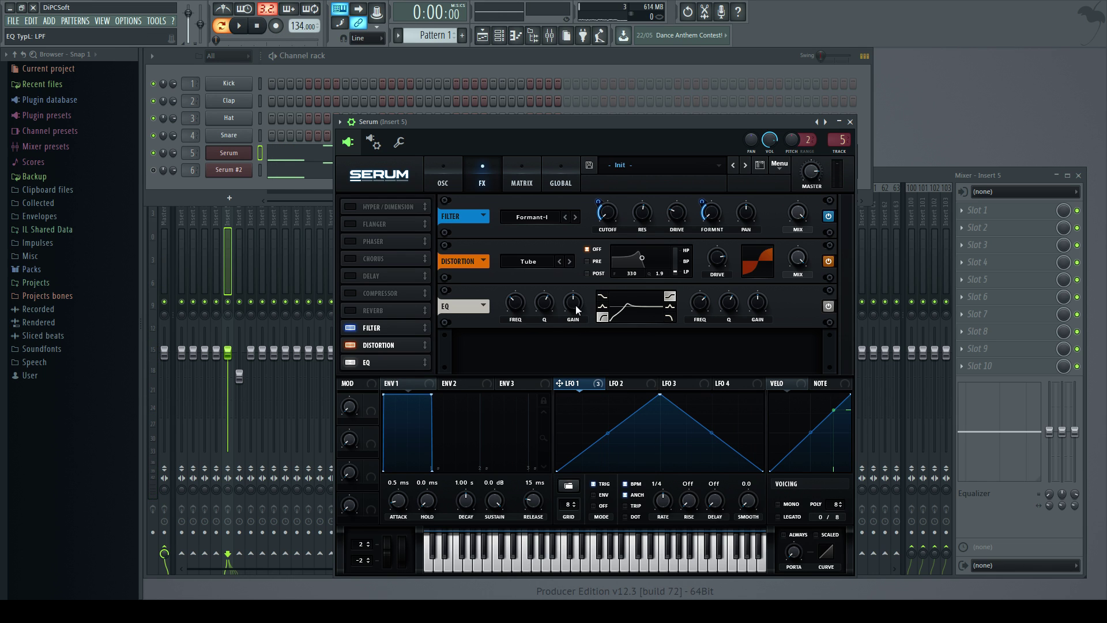
drag(541, 305, 538, 319)
mouse_move(515, 312)
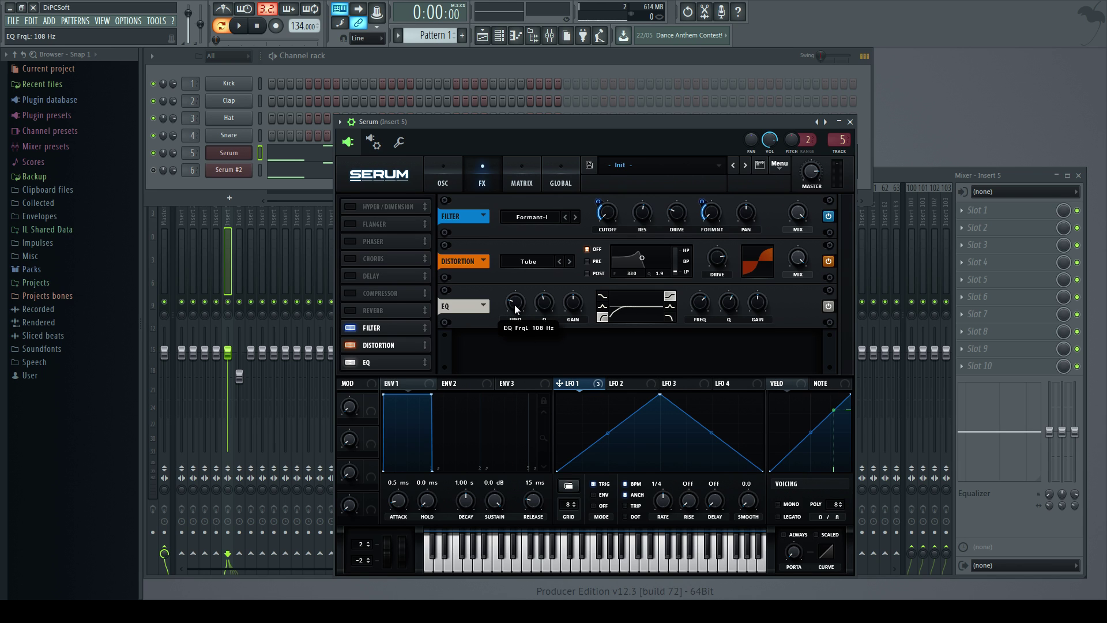
click(247, 29)
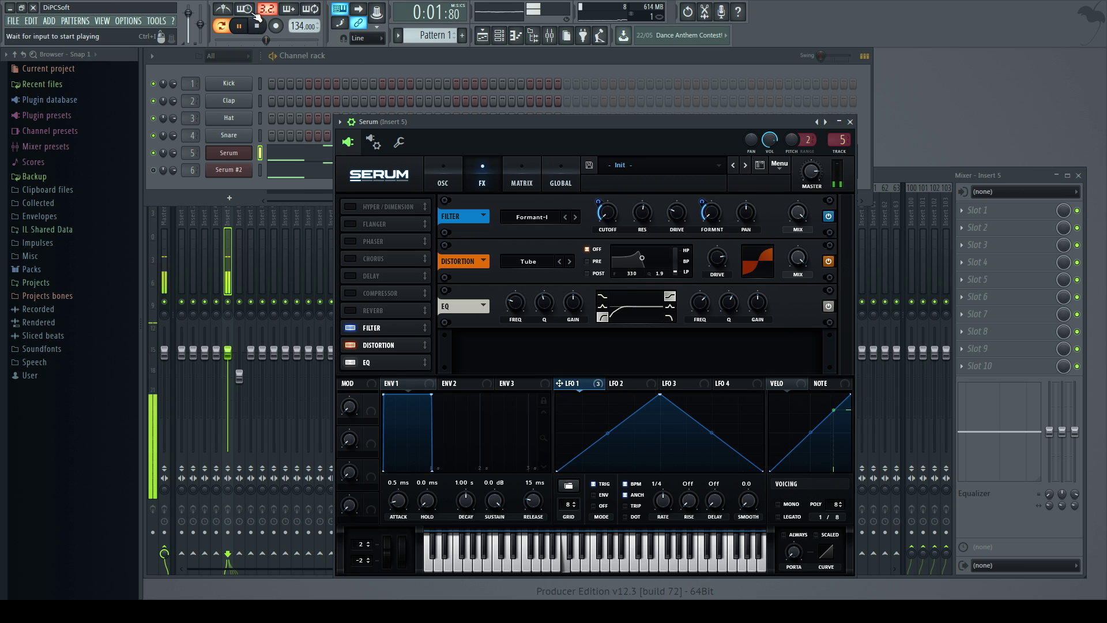
Open Serum #2 and load Analog_BD_Sin into oscillator A, one octave down
click(257, 26)
click(157, 172)
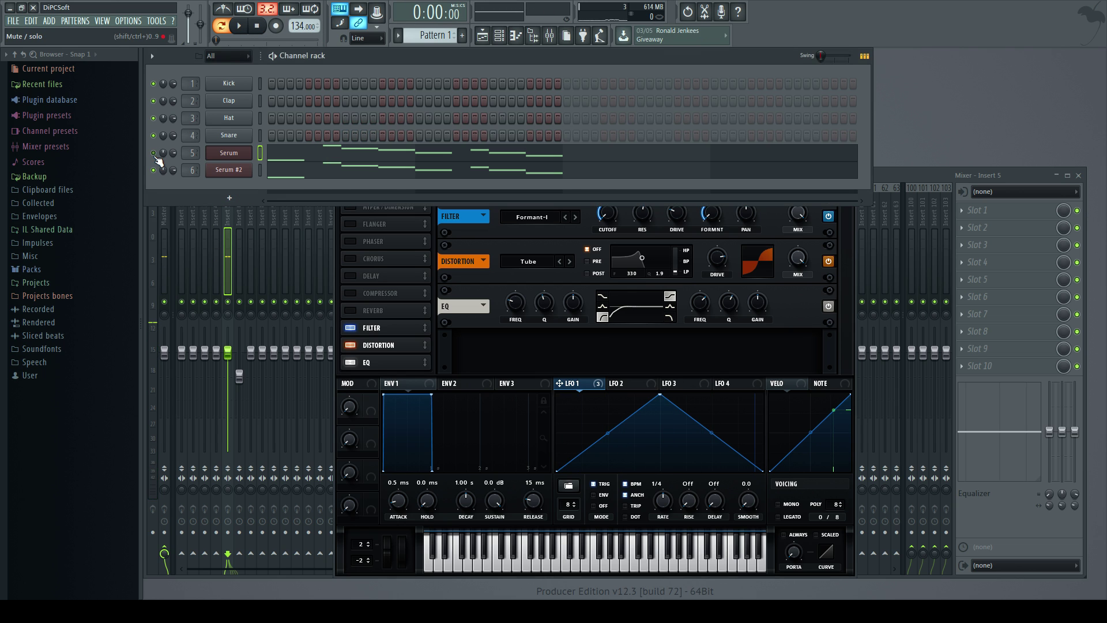
click(234, 171)
click(347, 235)
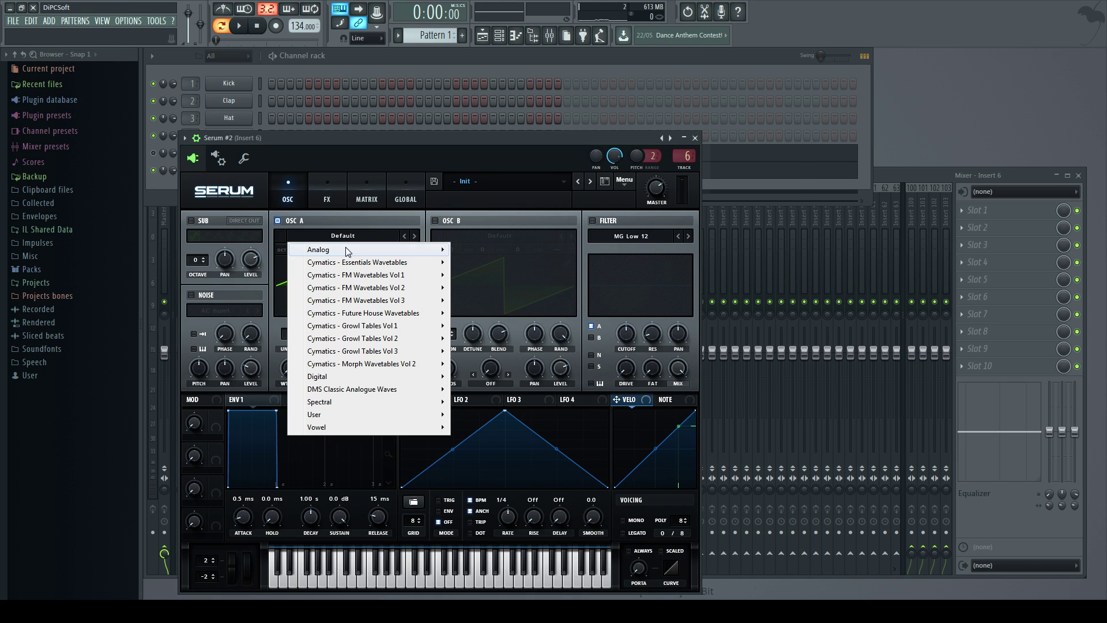
mouse_move(345, 248)
click(505, 271)
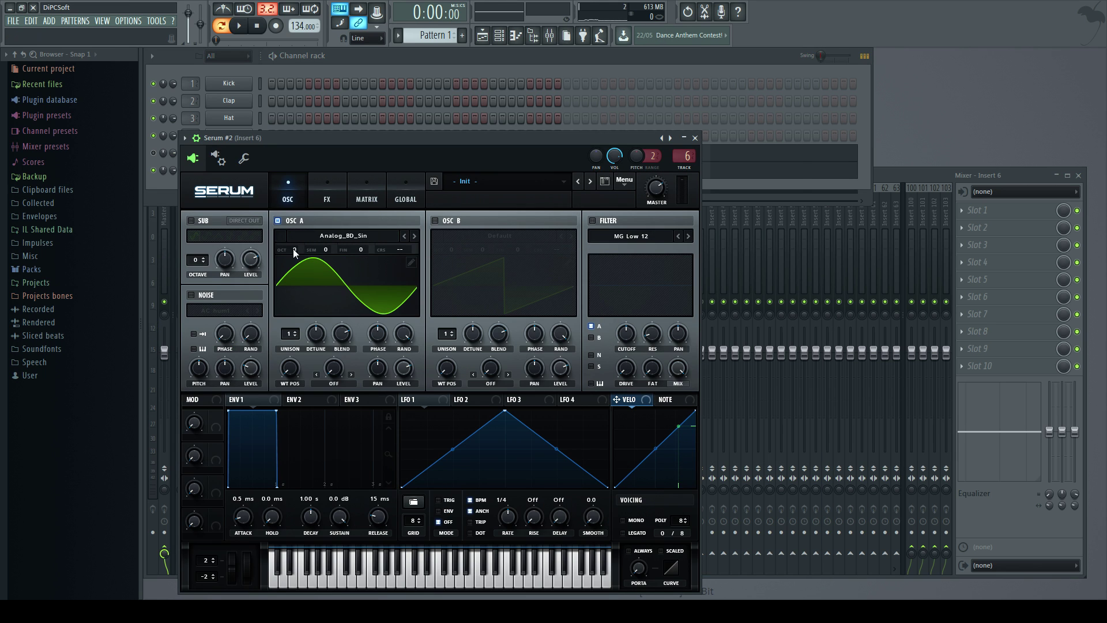
drag(295, 252, 292, 271)
Modulate oscillator A's level with LFO 1 at amount 73 and audition the pattern
drag(403, 399, 408, 469)
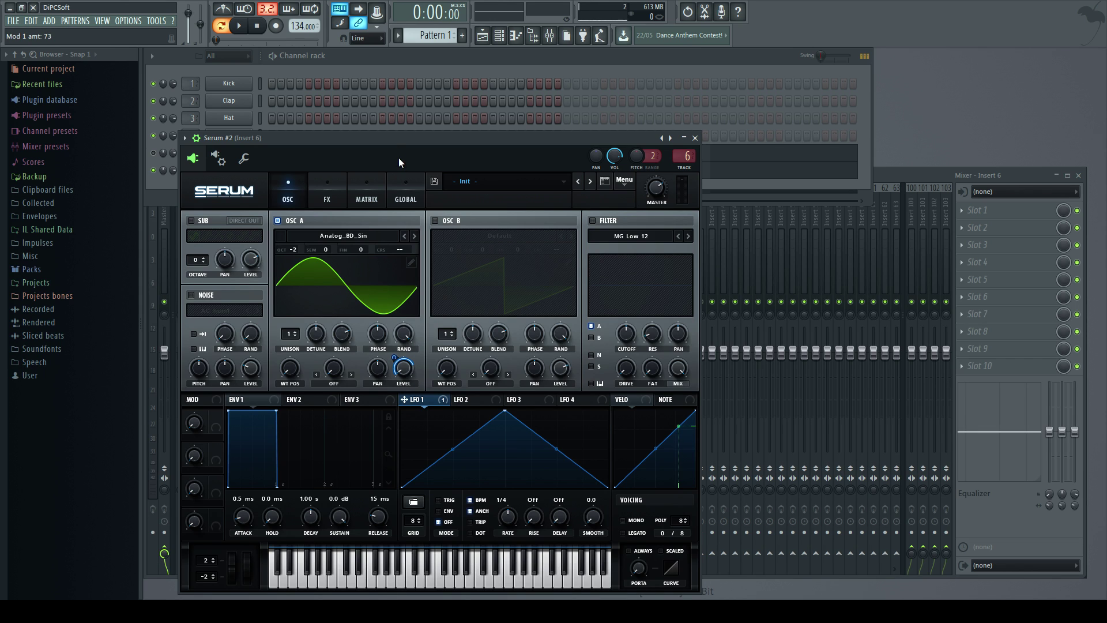
click(239, 29)
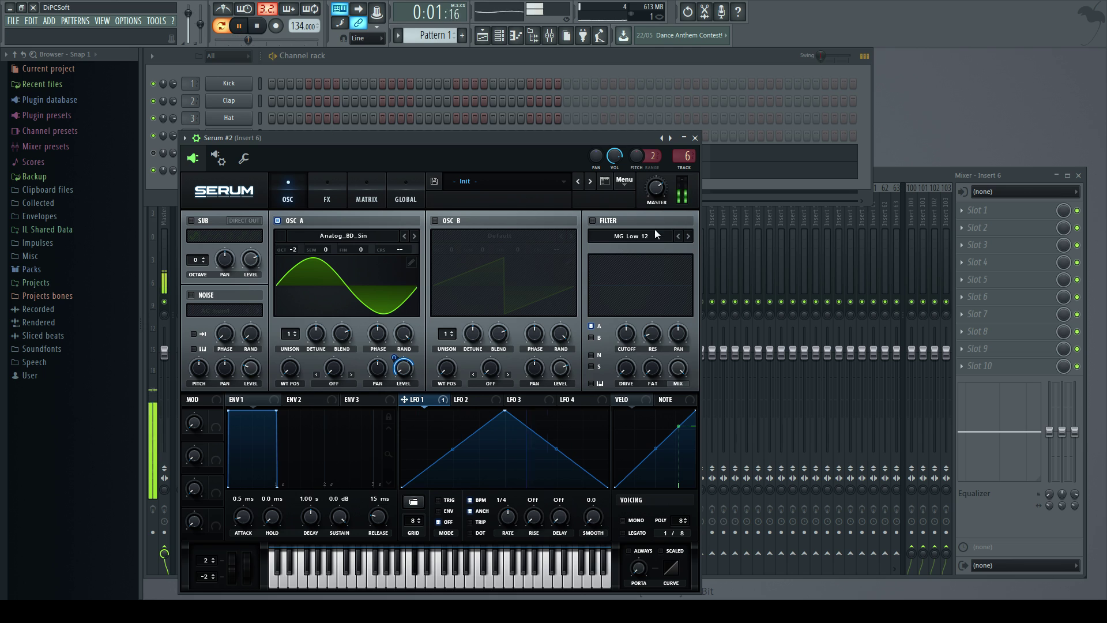
key(space)
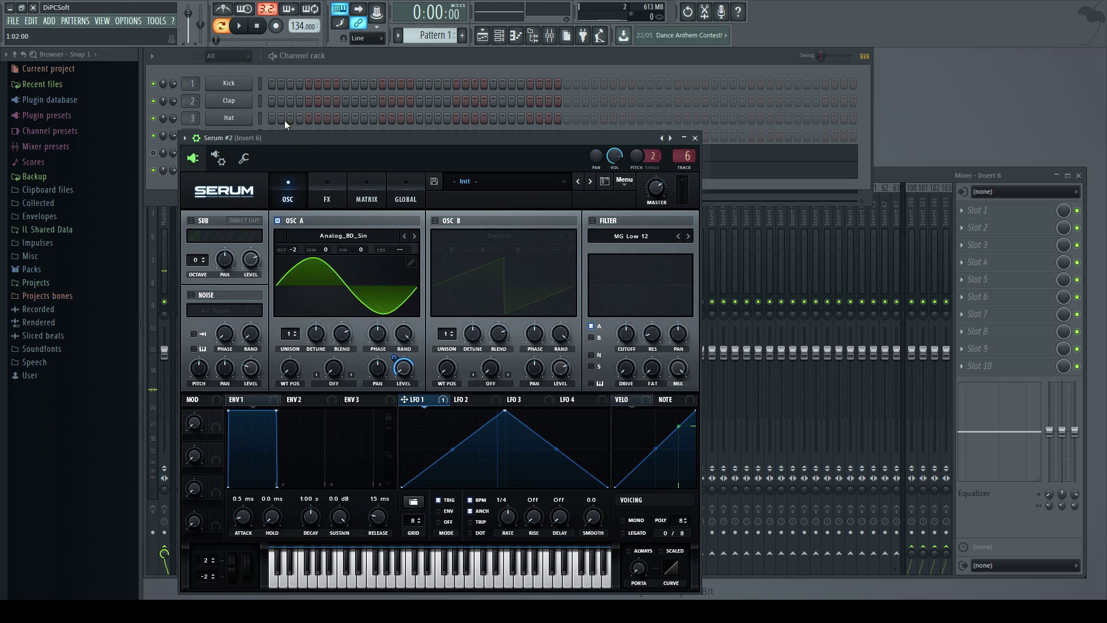
click(242, 27)
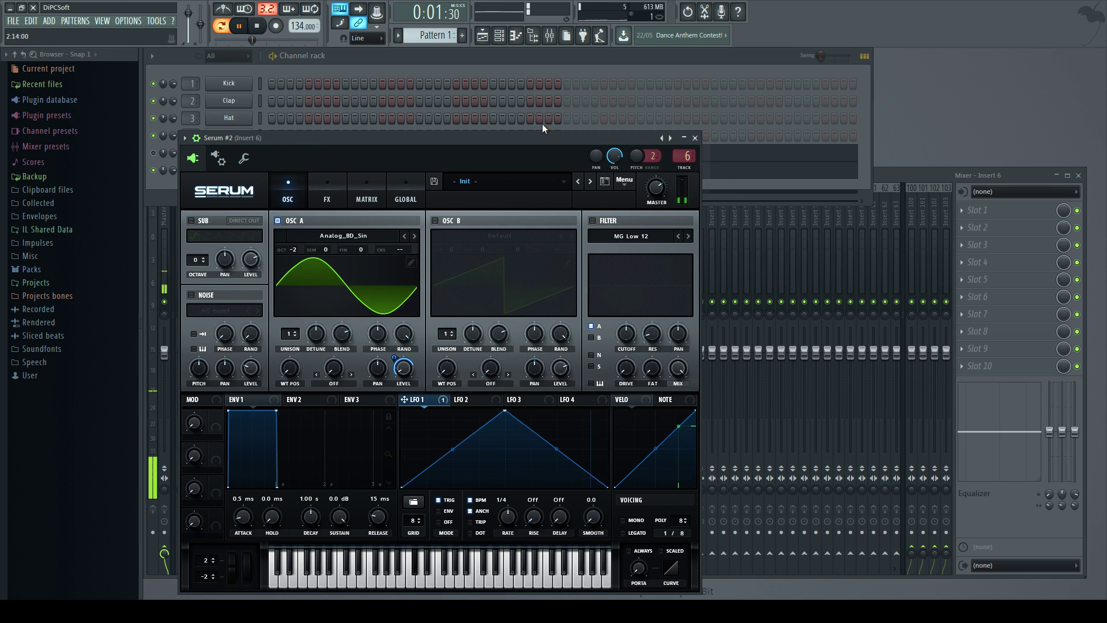
Enable Serum #2's Tube distortion and audition it
key(space)
click(337, 205)
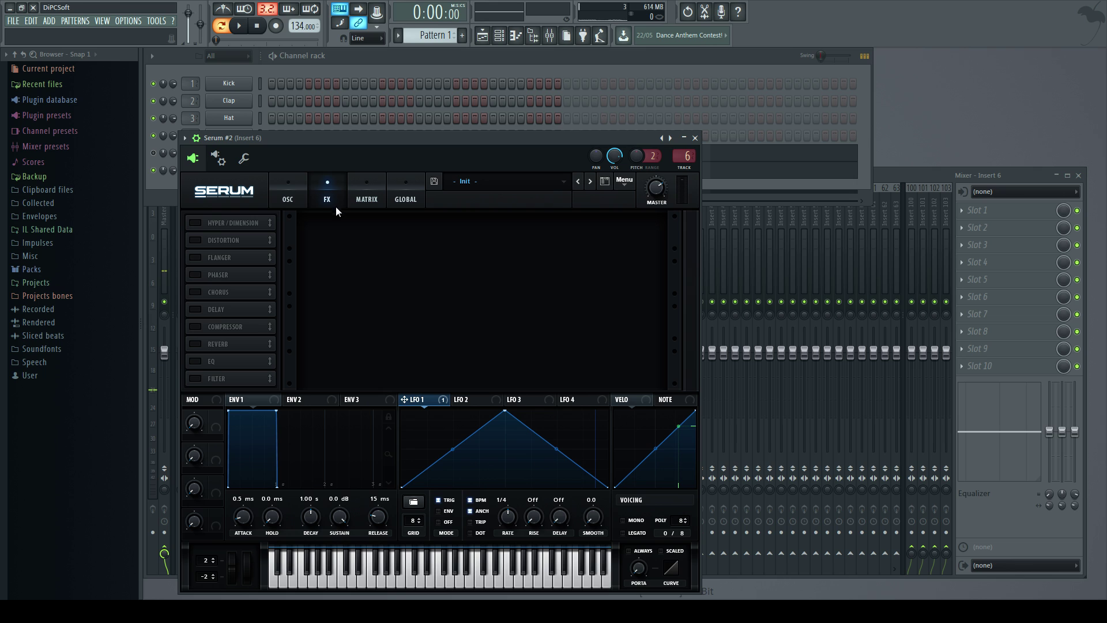
click(196, 240)
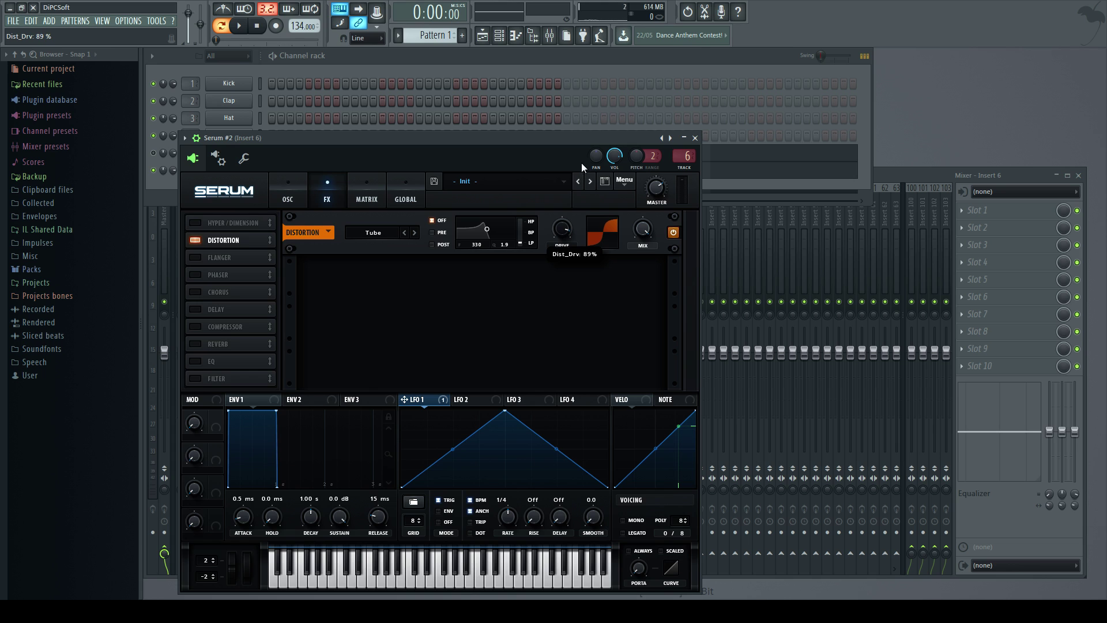
key(space)
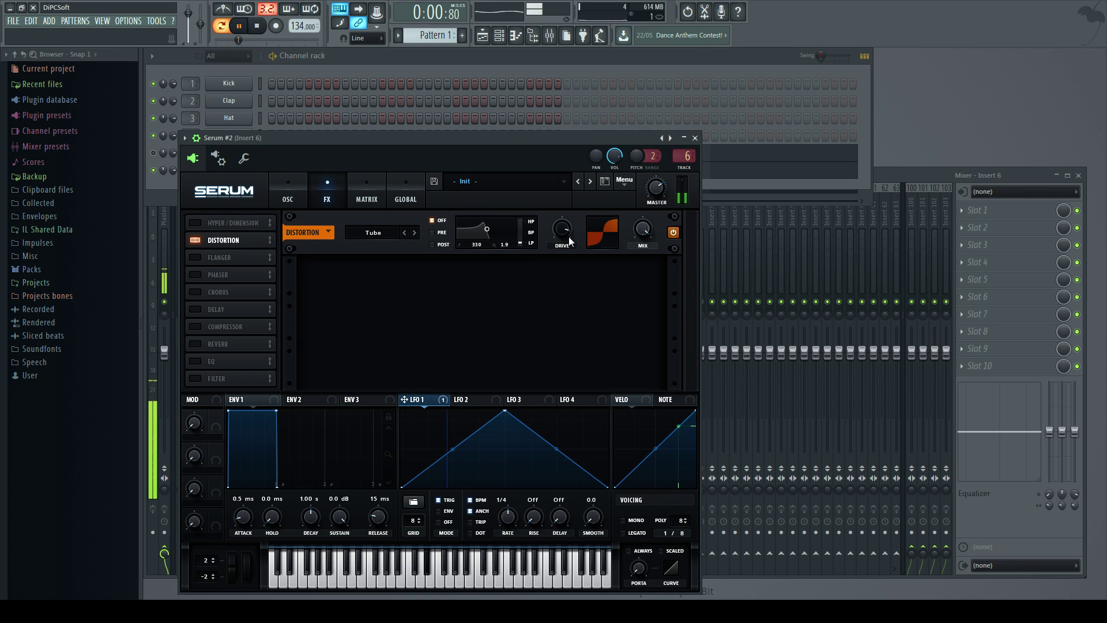
Add an EQ with its high band cut to 155 Hz, then close the Serum #2 window
scroll(569, 230, down, 1)
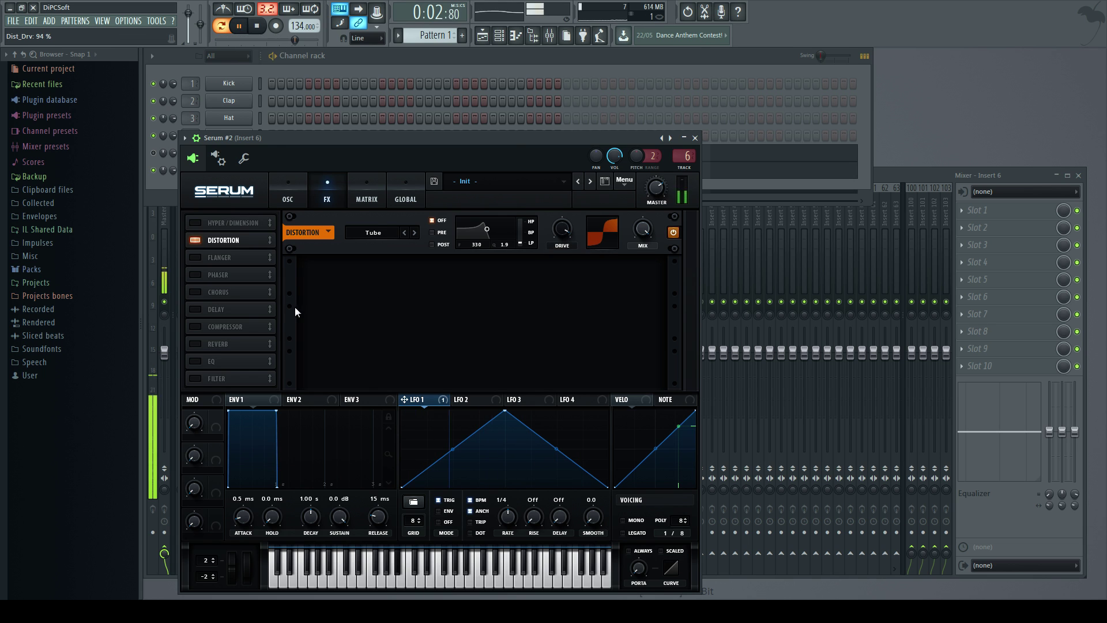
click(195, 361)
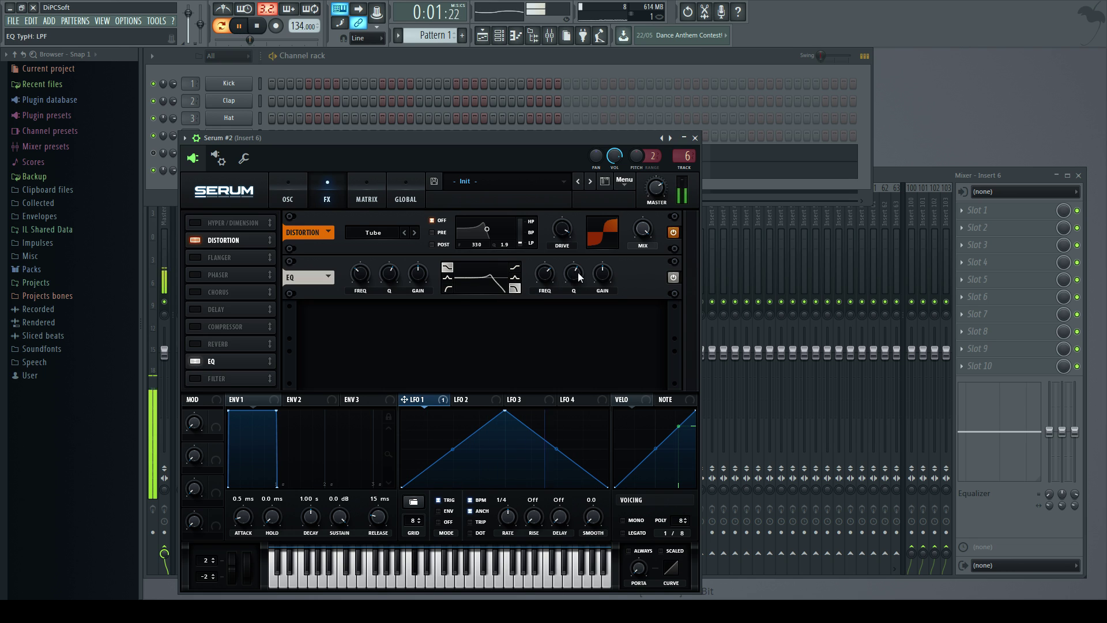
drag(548, 274, 539, 313)
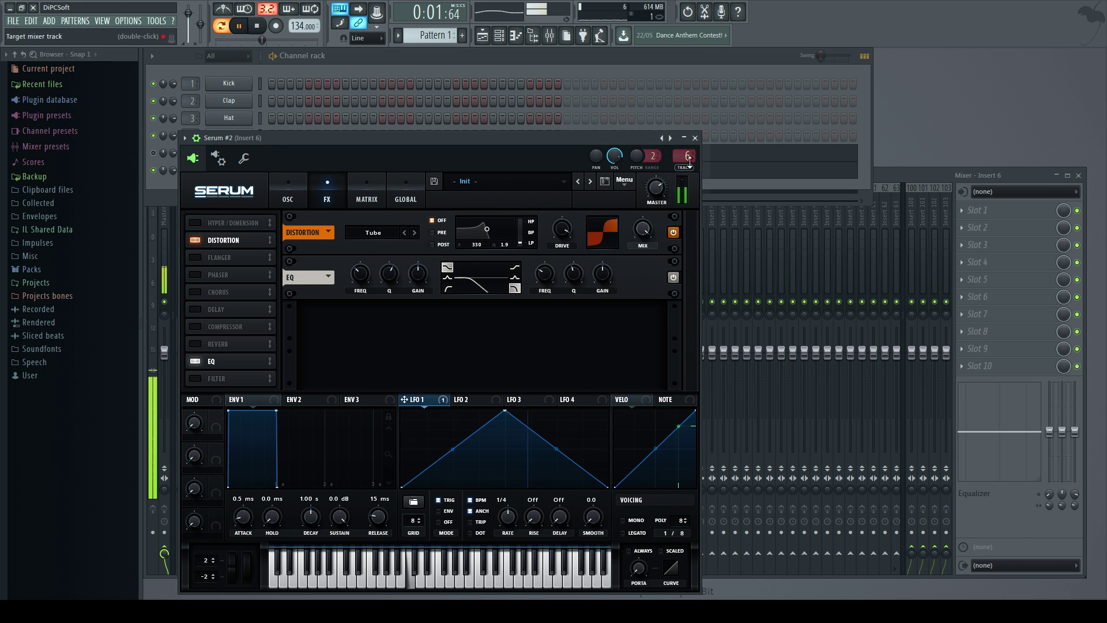
click(695, 137)
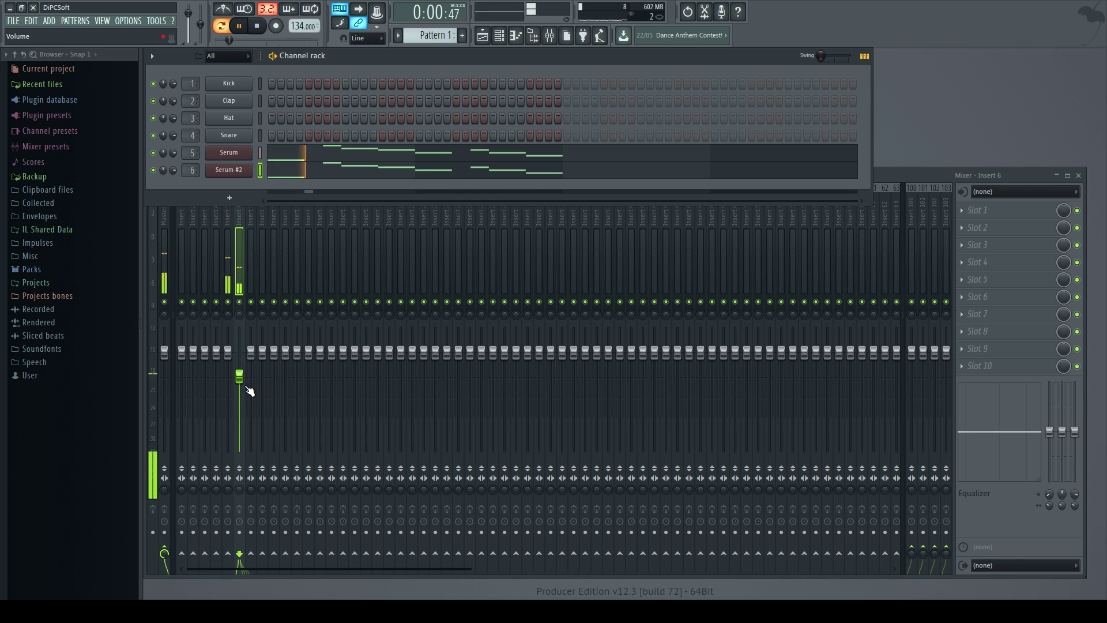
Bring the mixer forward and reopen the first Serum instrument's plugin window
click(239, 376)
click(243, 154)
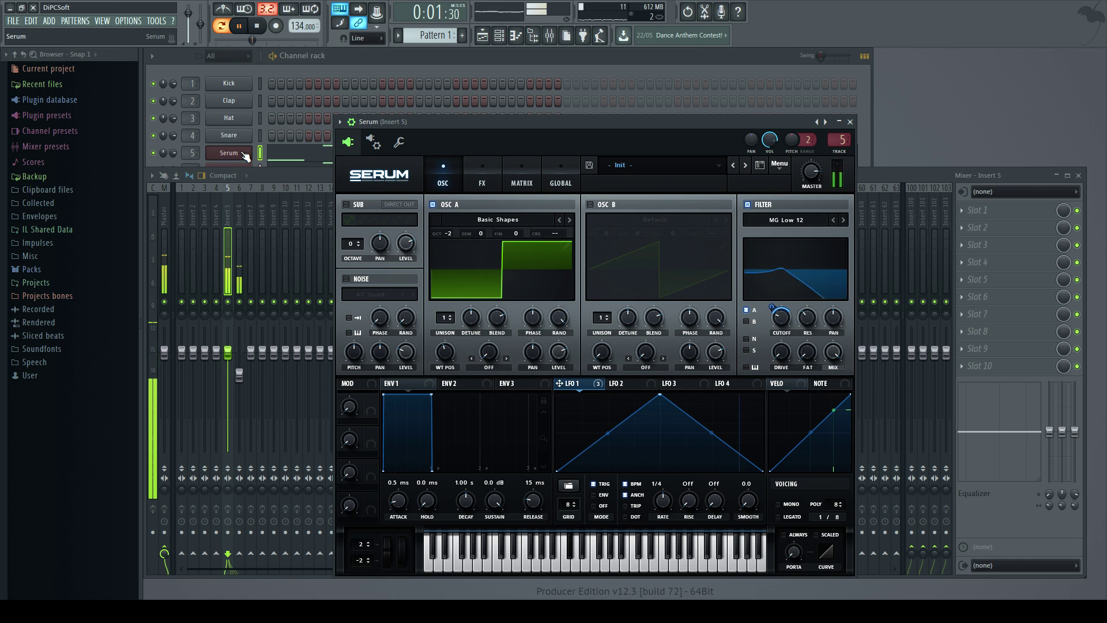
Enable oscillator B at a lower level with the Squelchy FM 1 [SL] wavetable, one octave down
click(590, 205)
key(space)
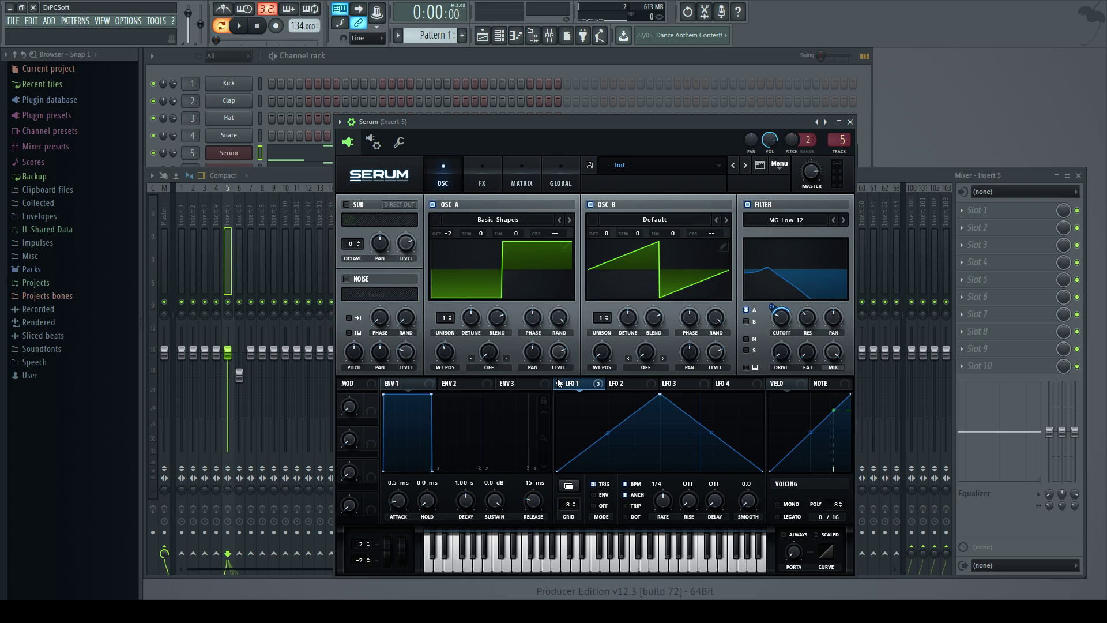
drag(713, 362, 715, 317)
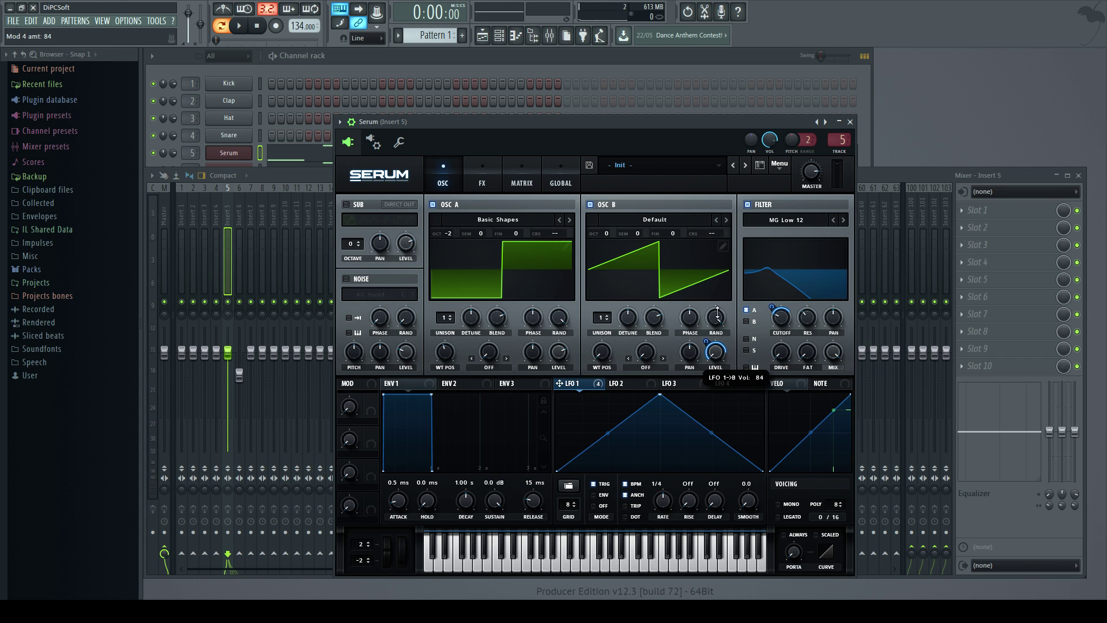
click(673, 214)
mouse_move(696, 362)
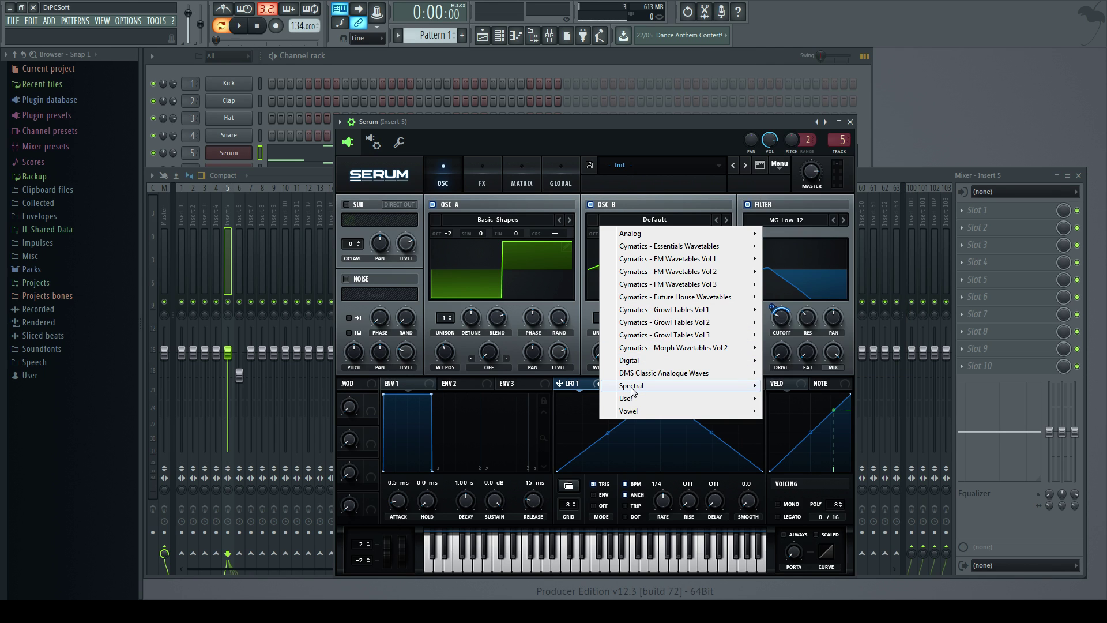
mouse_move(633, 387)
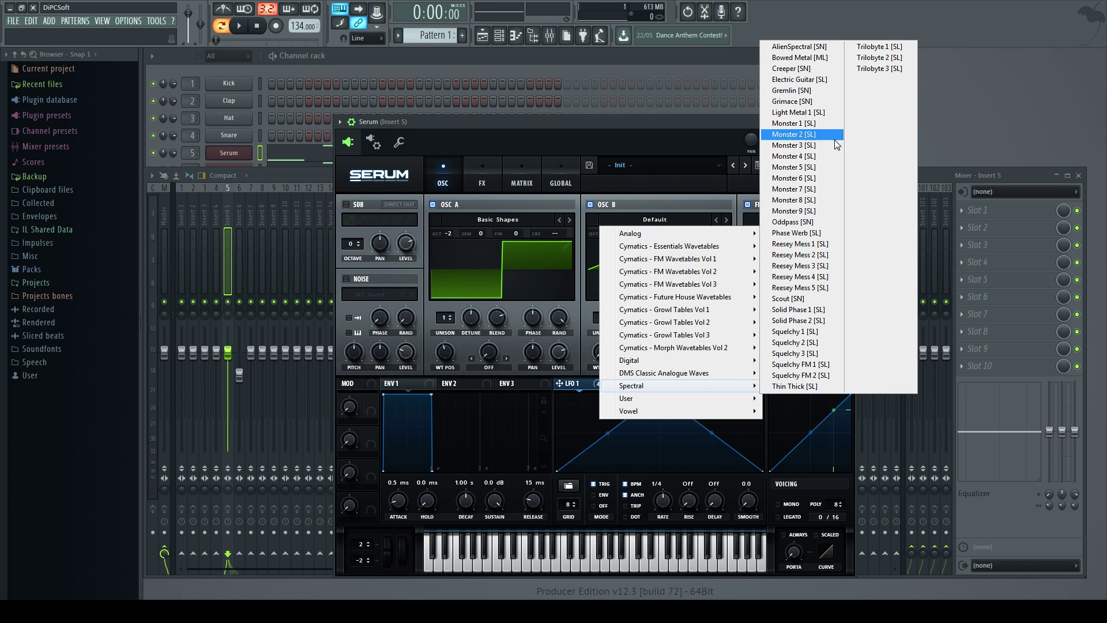
click(823, 364)
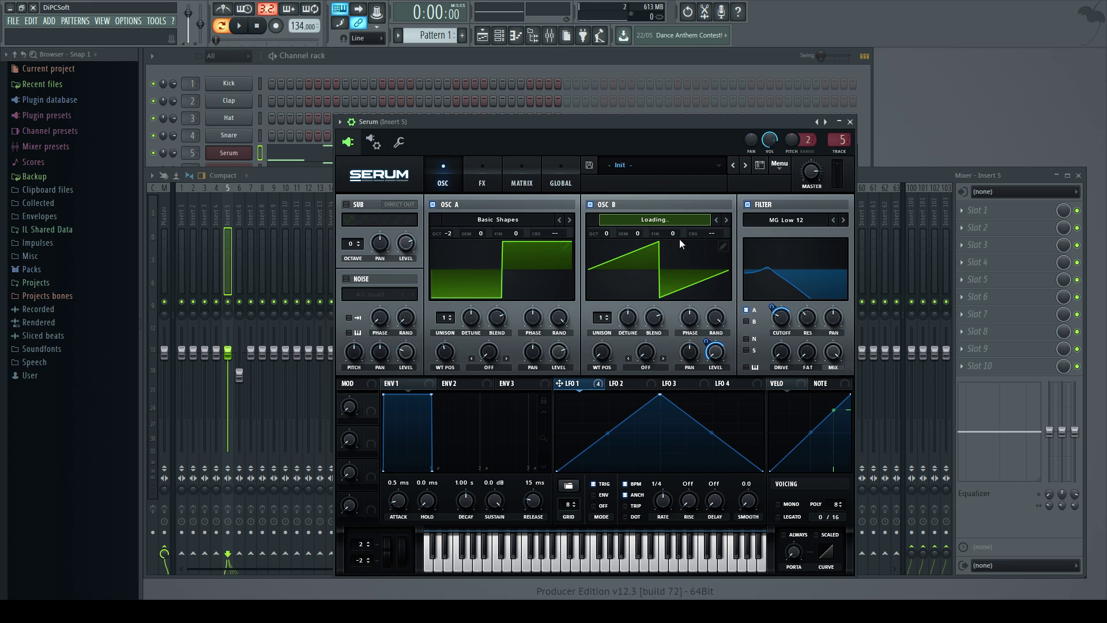
click(240, 26)
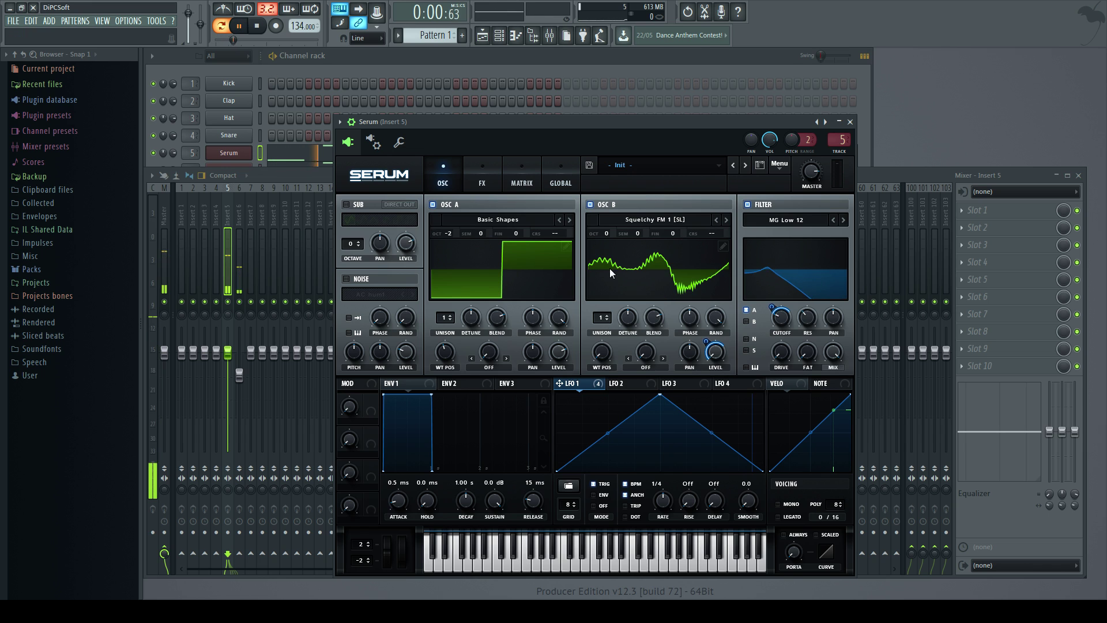
drag(608, 233, 605, 244)
Modulate oscillator B's wavetable position with LFO 1, settling on Thin Thick [SL] at amount 24
drag(559, 384, 587, 343)
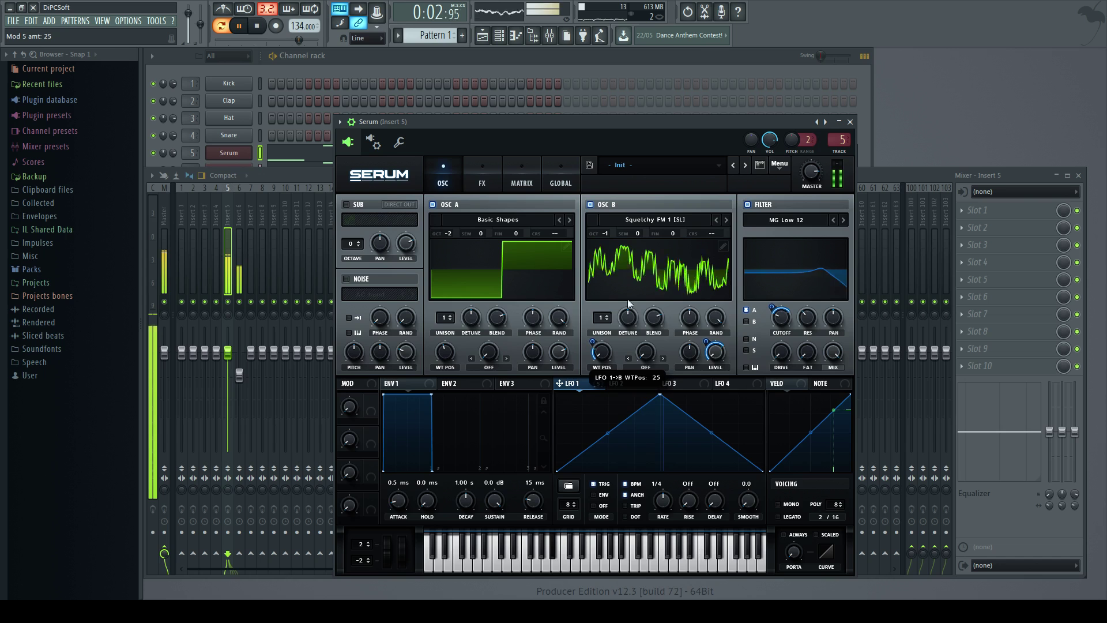
click(726, 220)
mouse_move(606, 348)
mouse_down()
mouse_move(602, 327)
mouse_move(603, 336)
mouse_up()
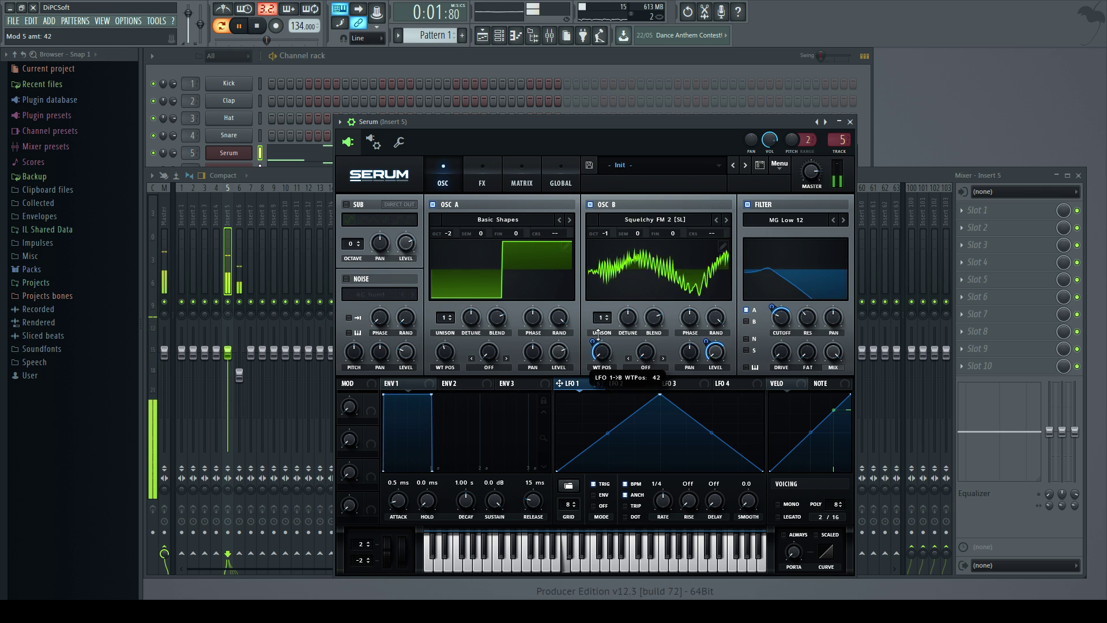
click(726, 220)
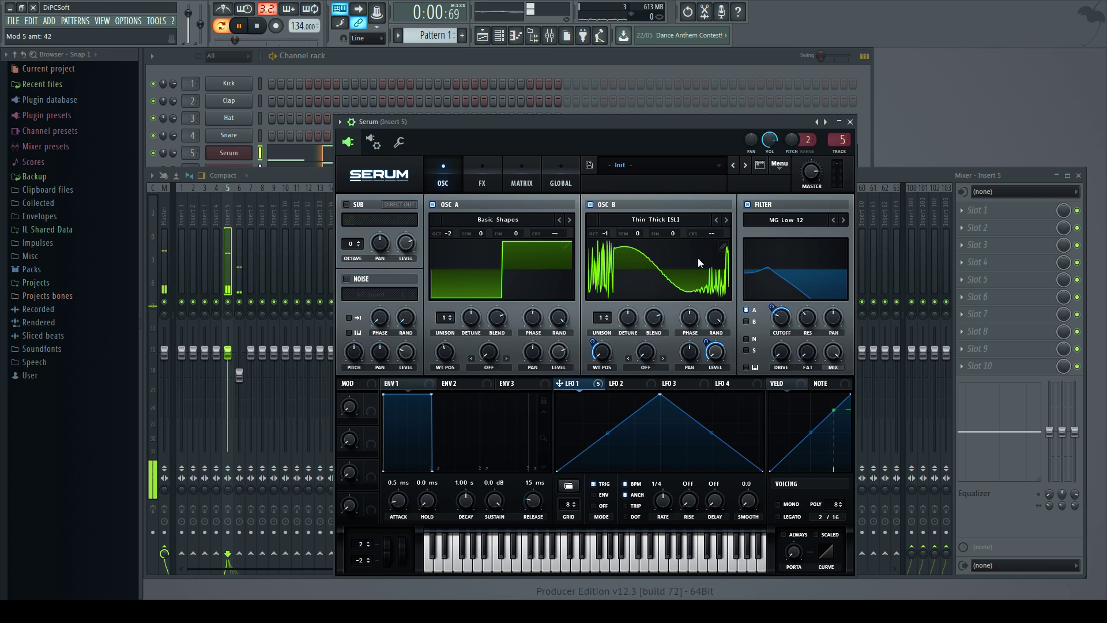
mouse_move(584, 336)
mouse_down()
mouse_move(584, 347)
mouse_move(593, 327)
mouse_up()
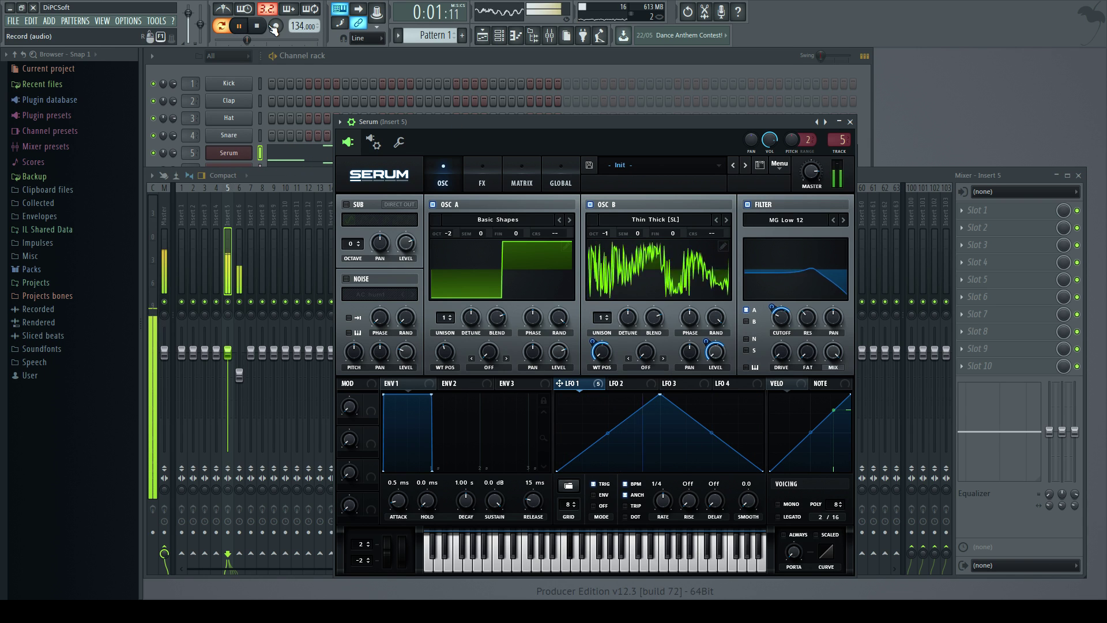
Audition oscillator A while moving its wavetable position toward a square shape
key(space)
mouse_move(445, 351)
mouse_down()
mouse_move(464, 327)
mouse_move(453, 371)
mouse_up()
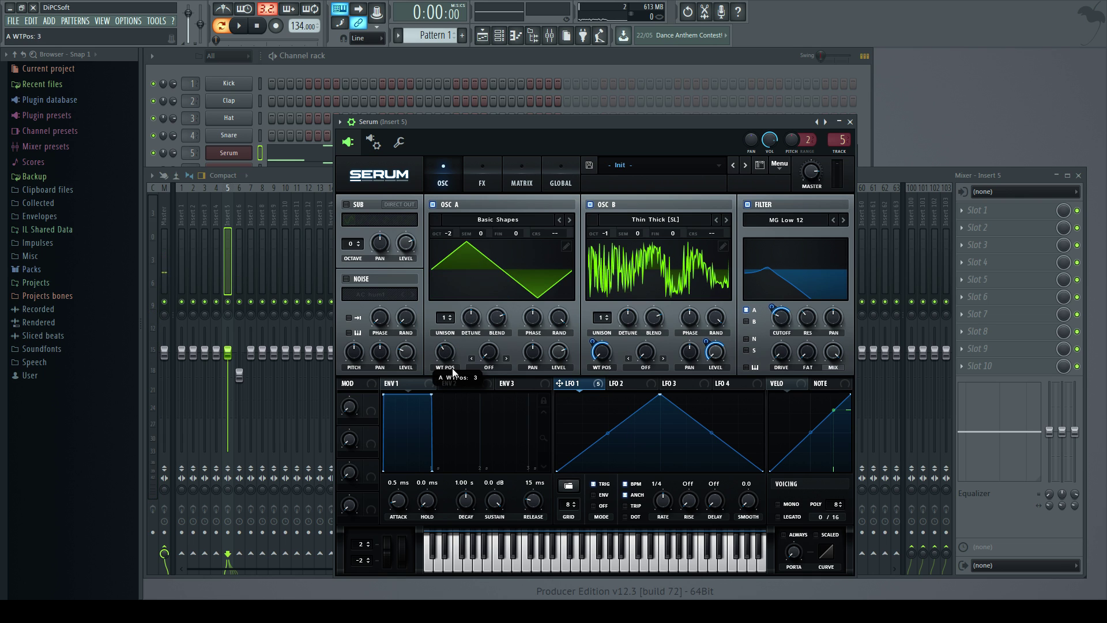
click(238, 27)
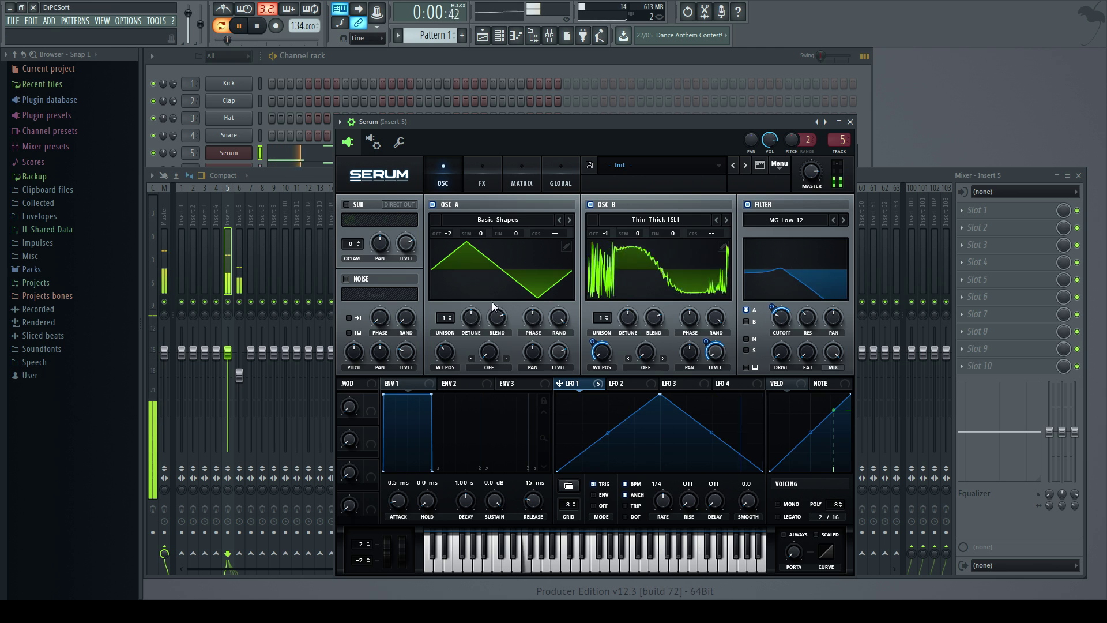
drag(444, 351, 424, 332)
click(258, 25)
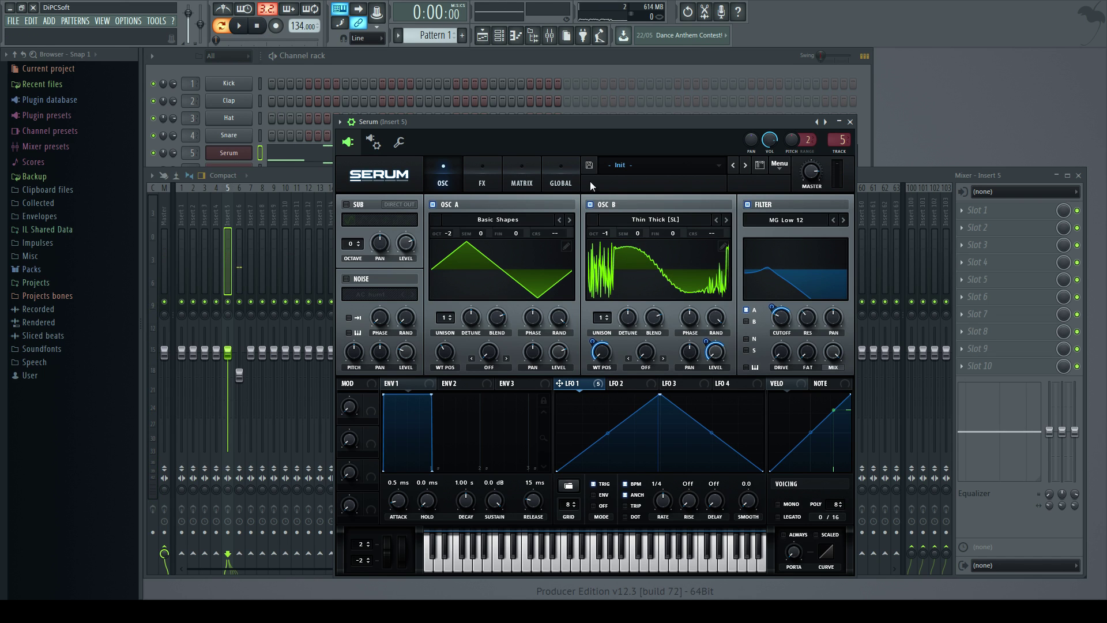
click(482, 182)
click(453, 187)
Set the filter drive to about 30% while the loop plays
mouse_move(807, 360)
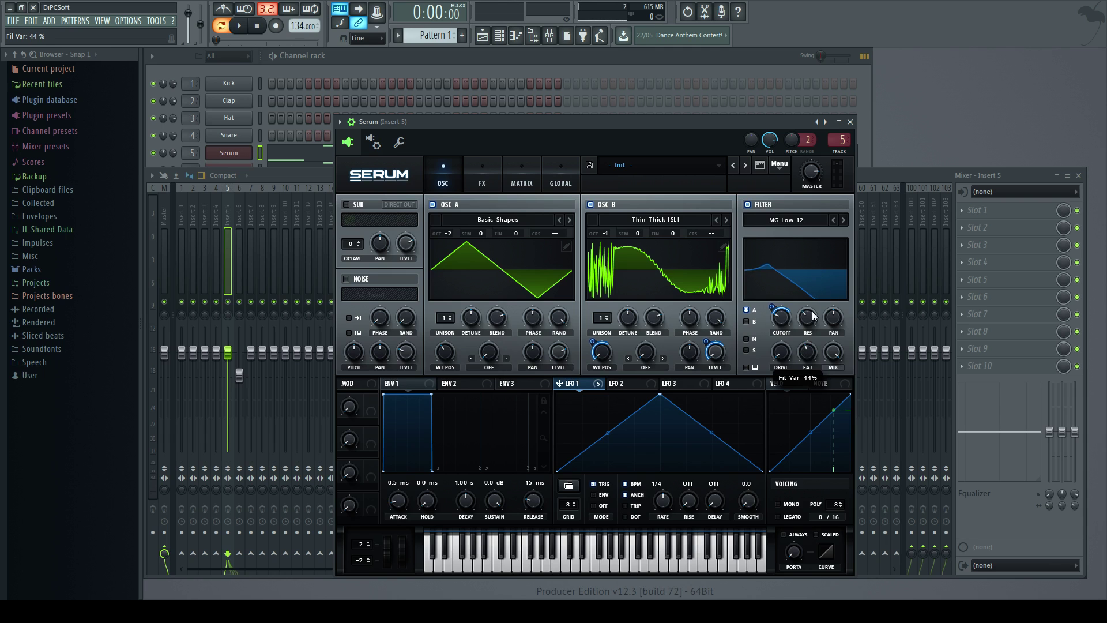
key(space)
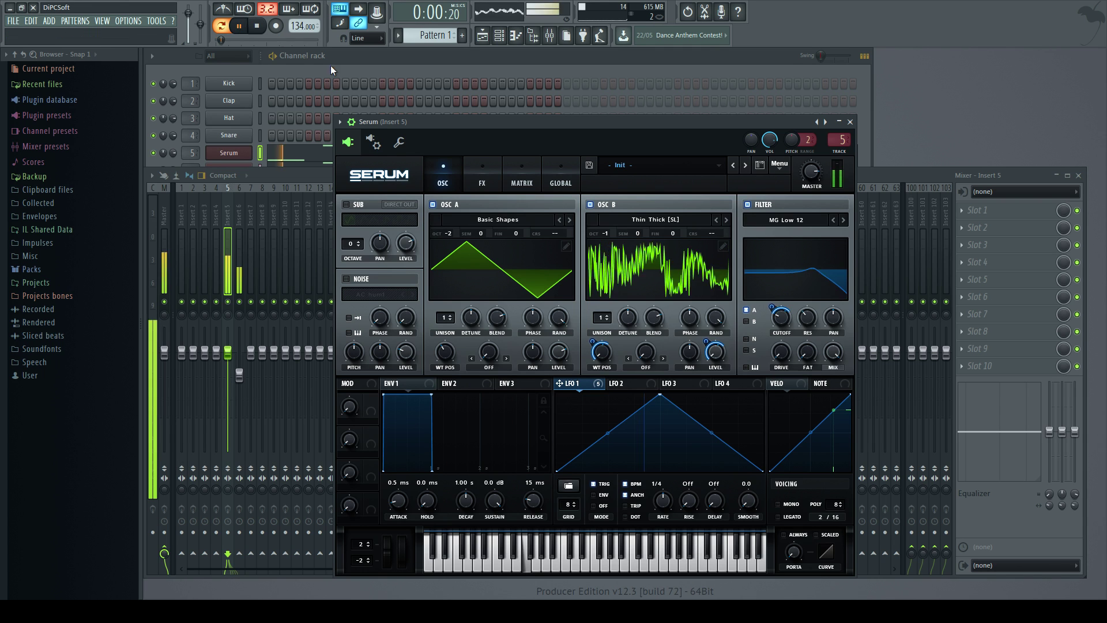
drag(781, 350, 783, 337)
drag(800, 255, 787, 323)
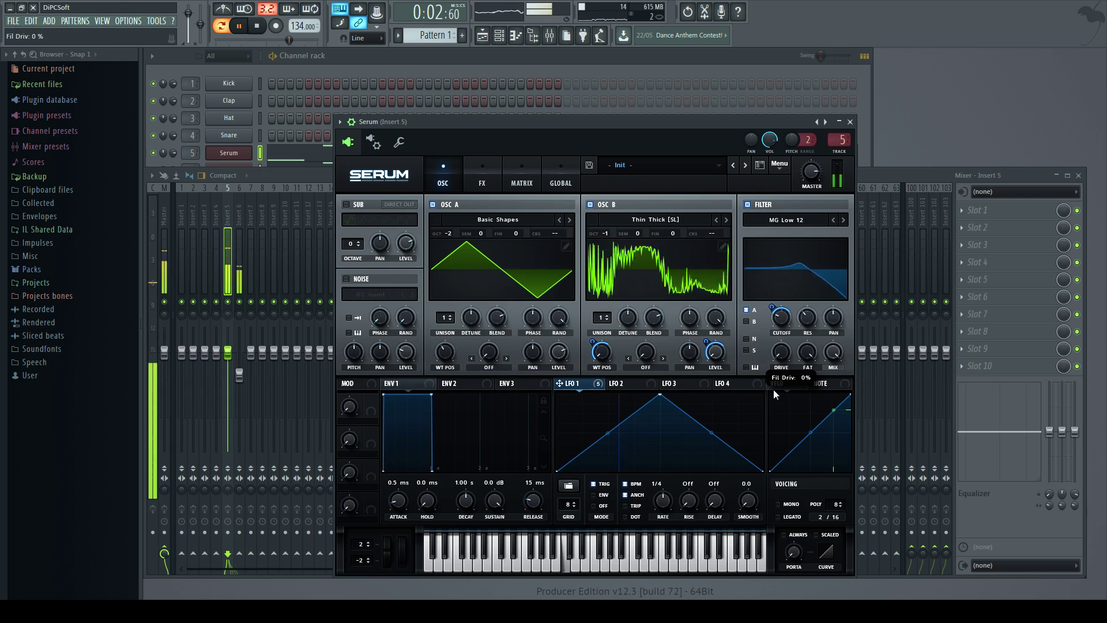
key(space)
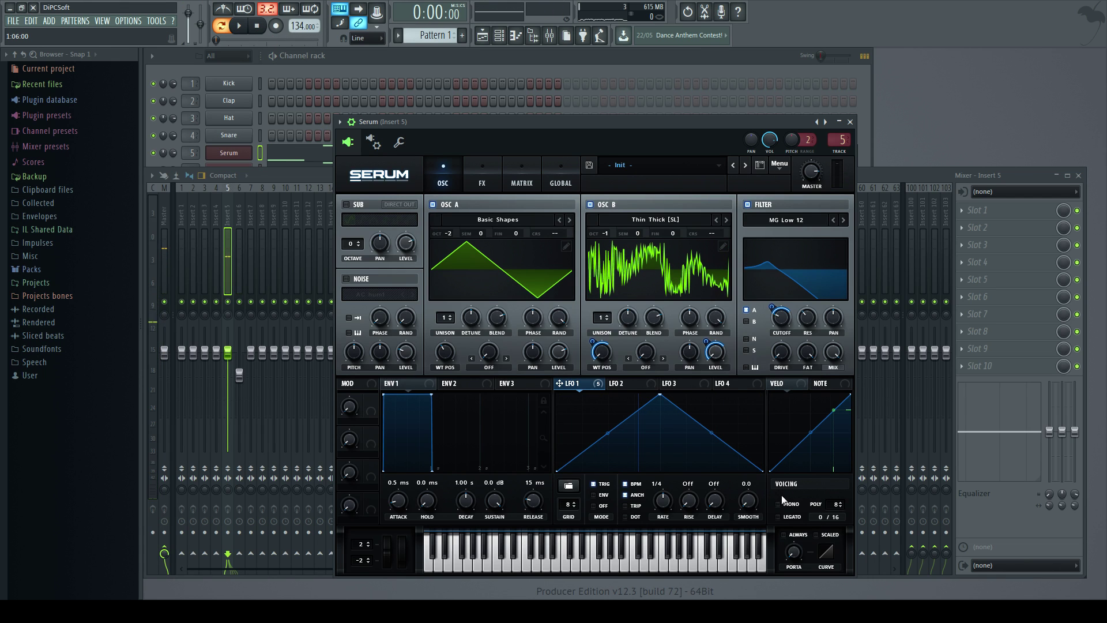
Make the patch mono with a short portamento glide, and settle oscillator A on the square shape
click(779, 504)
drag(794, 553, 793, 528)
click(240, 26)
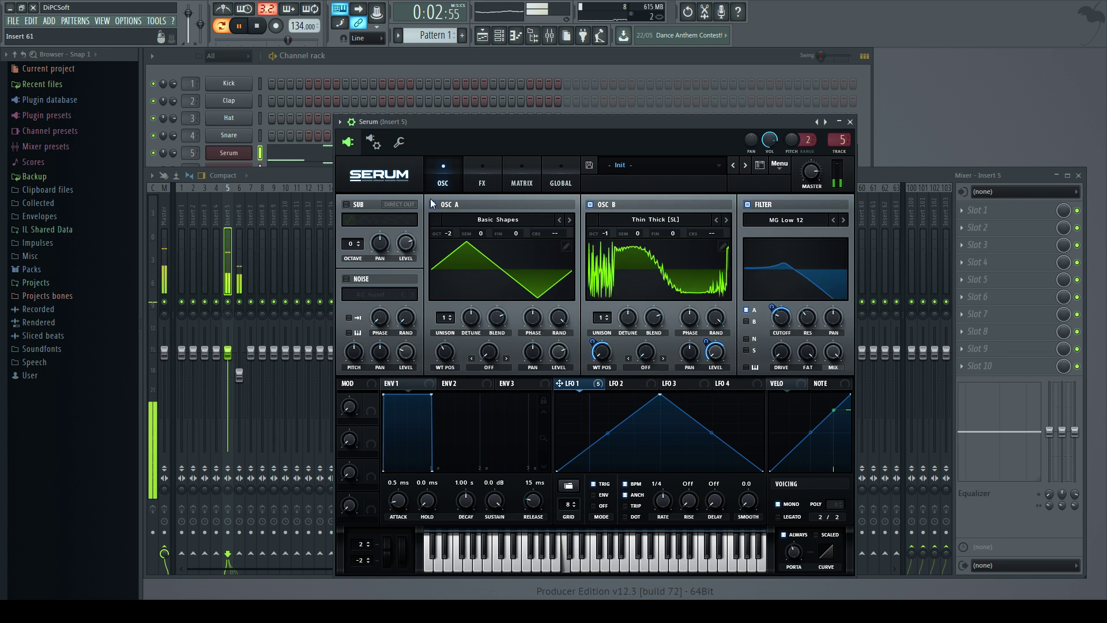
drag(453, 353, 452, 346)
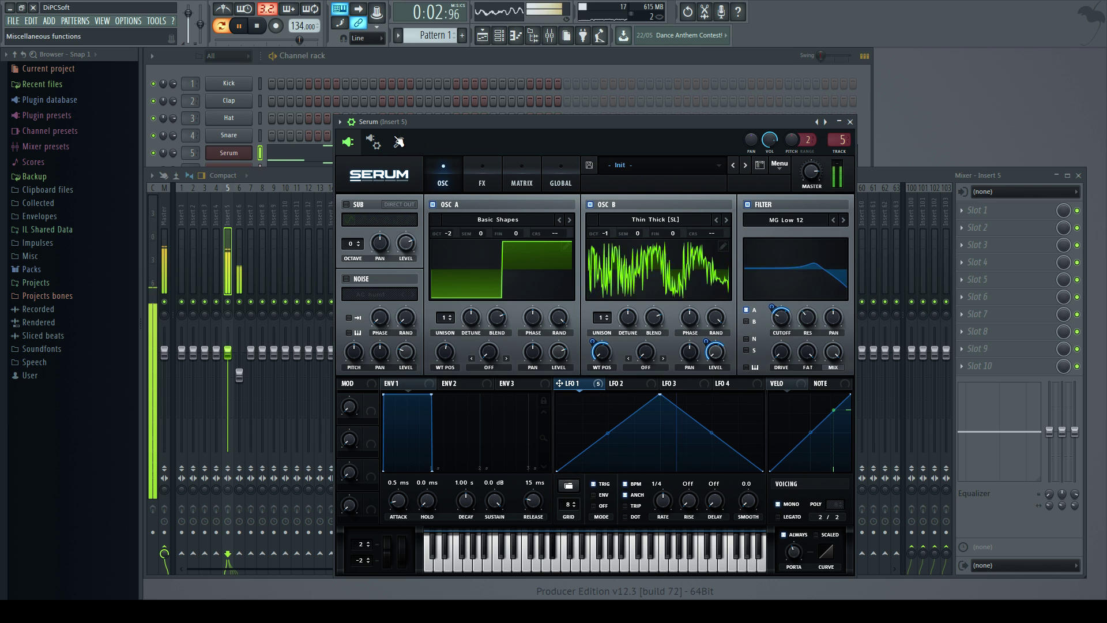
click(258, 26)
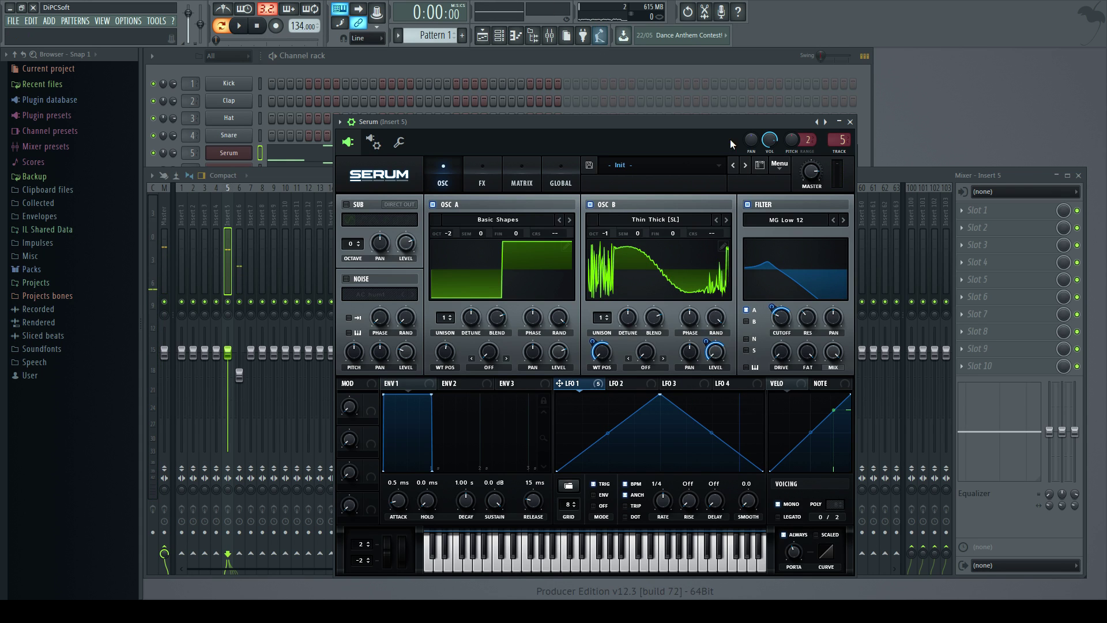
click(779, 167)
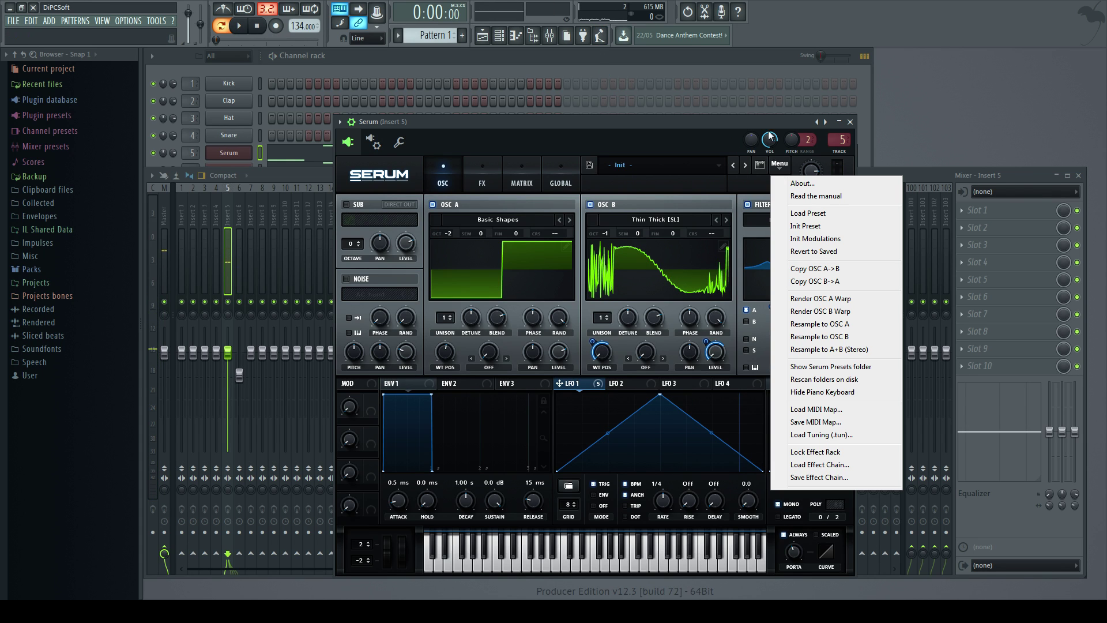
Initialise Serum's patch and load Analog > Analog_BD_Sin into OSC A
click(808, 226)
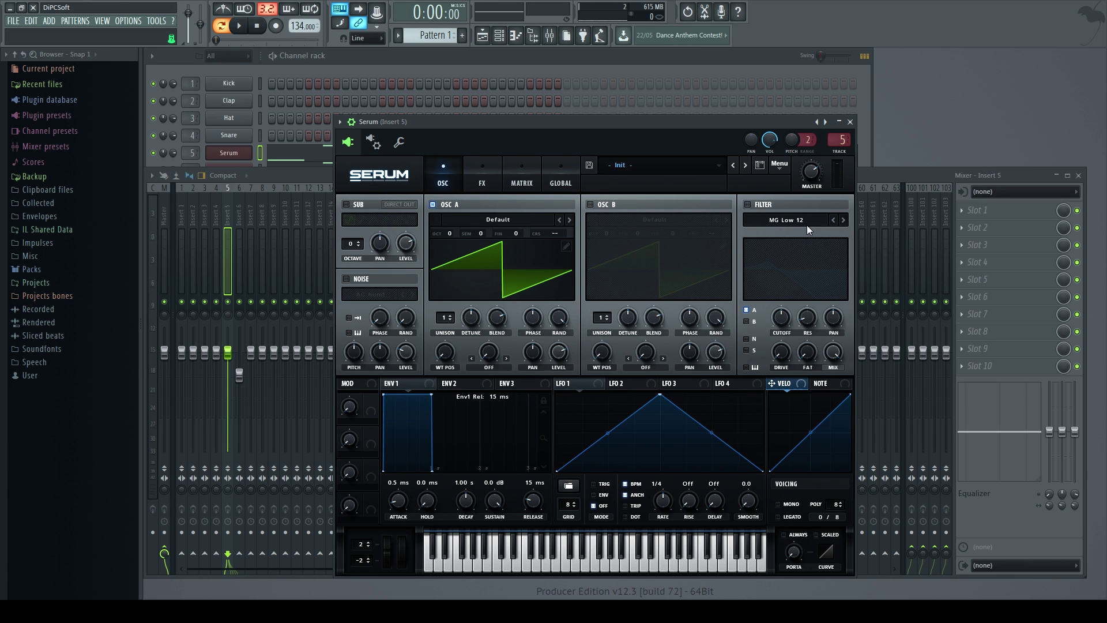
click(466, 225)
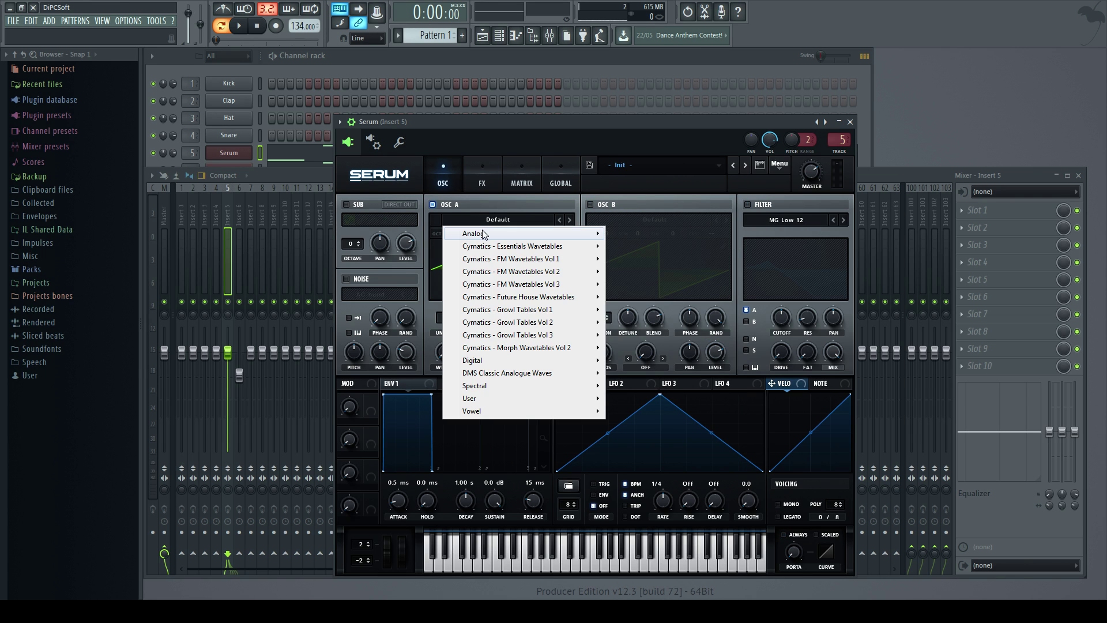
mouse_move(484, 233)
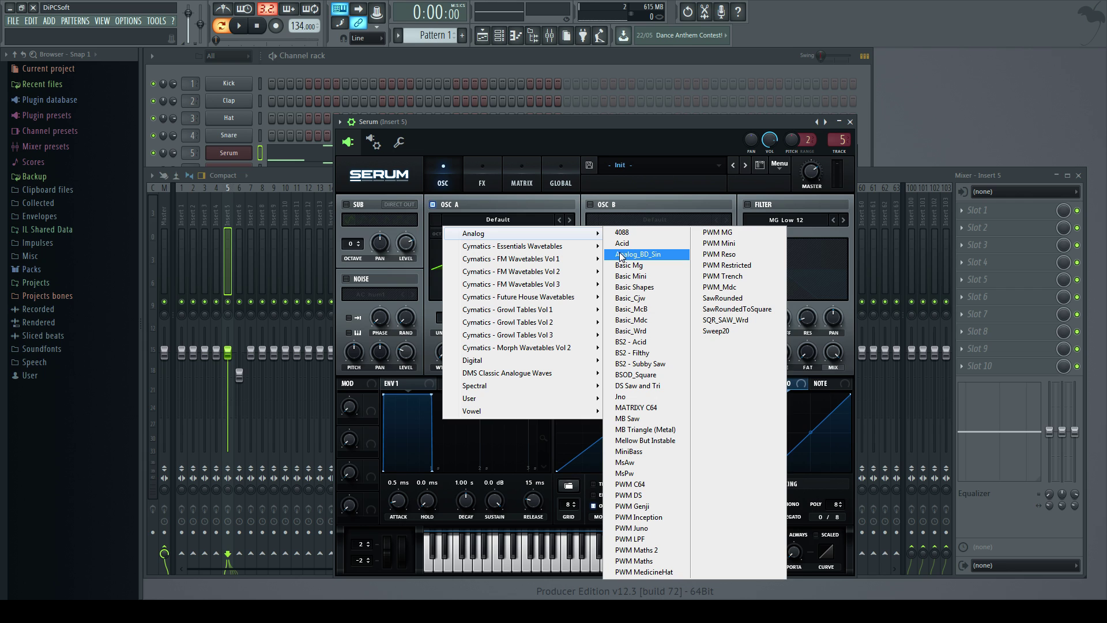
click(621, 254)
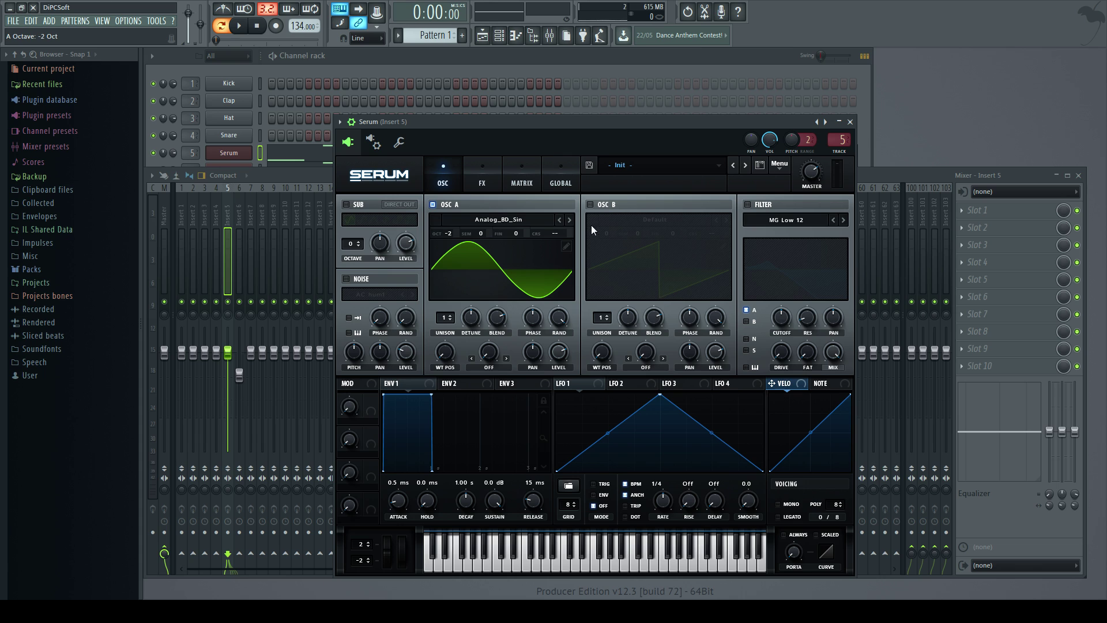
Enable OSC B and load the same Analog_BD_Sin wavetable into it
click(590, 204)
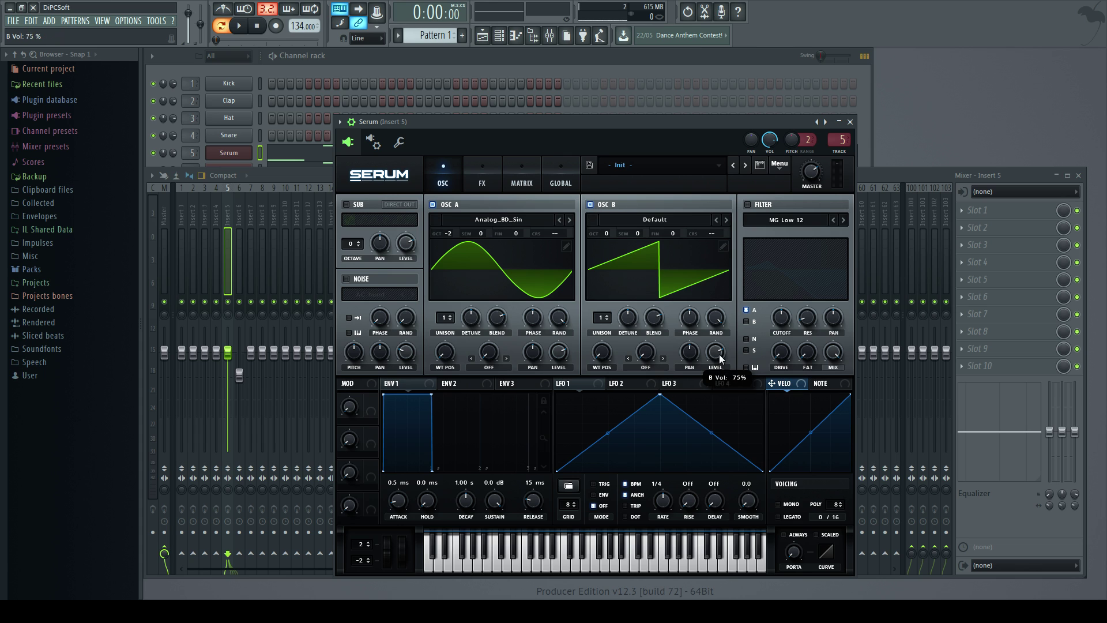
click(650, 217)
mouse_move(673, 240)
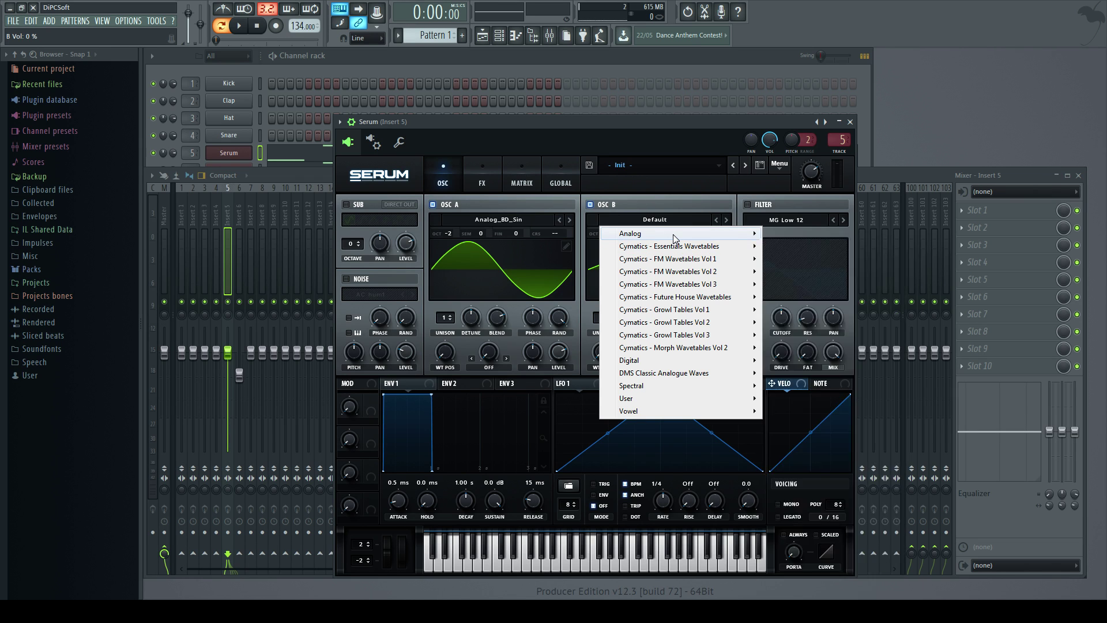
click(788, 257)
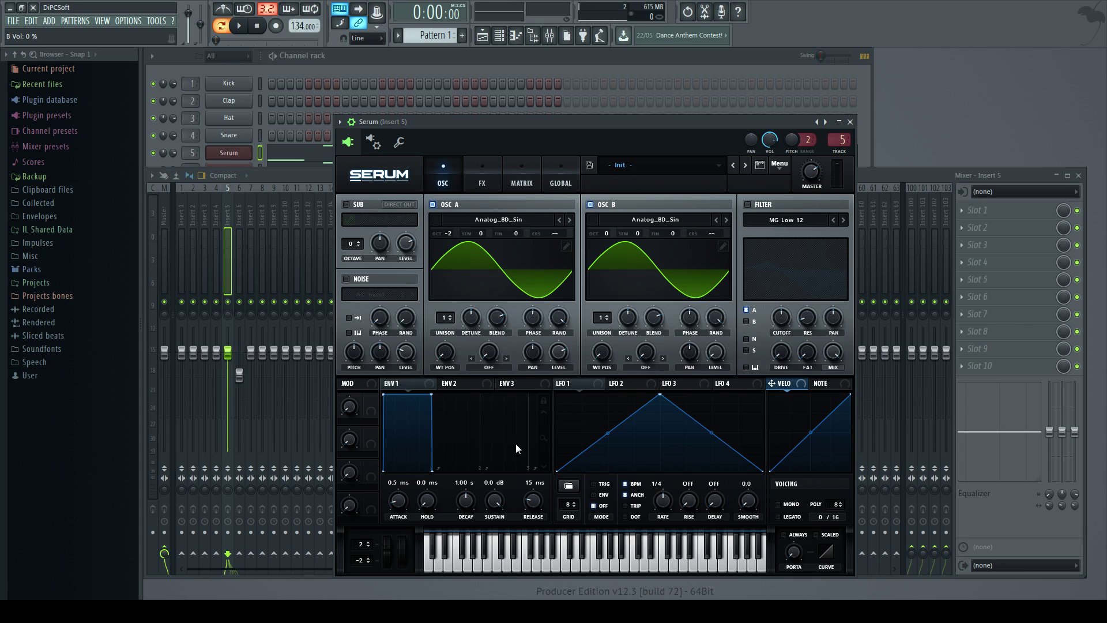
click(562, 384)
click(499, 364)
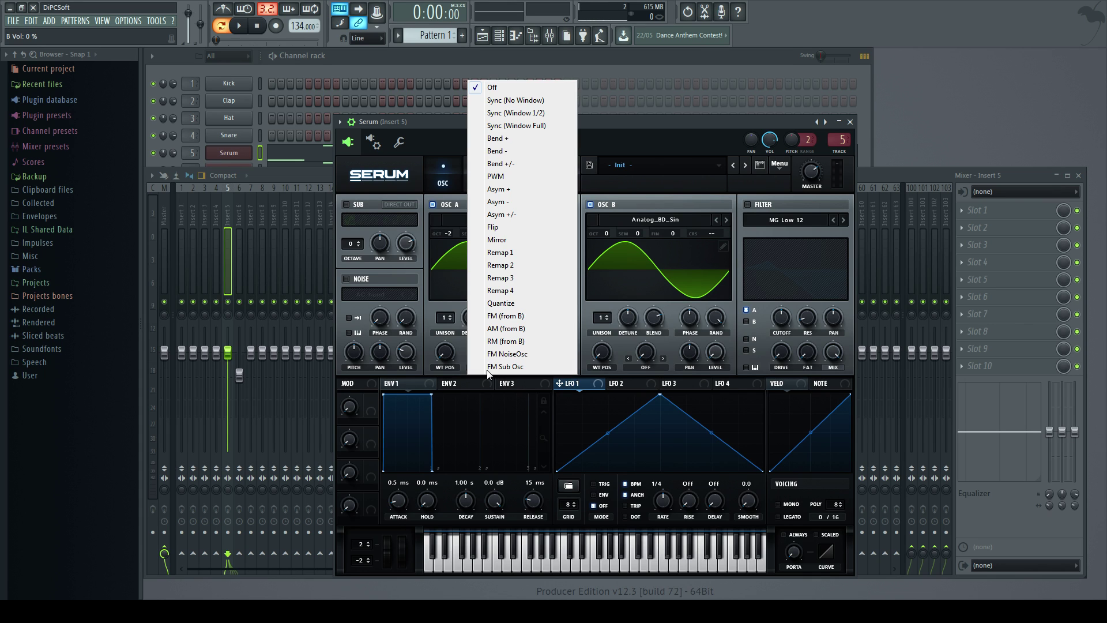
Set OSC A's warp to FM from B, modulated by LFO 1 in Trig mode
click(501, 319)
drag(559, 382, 485, 350)
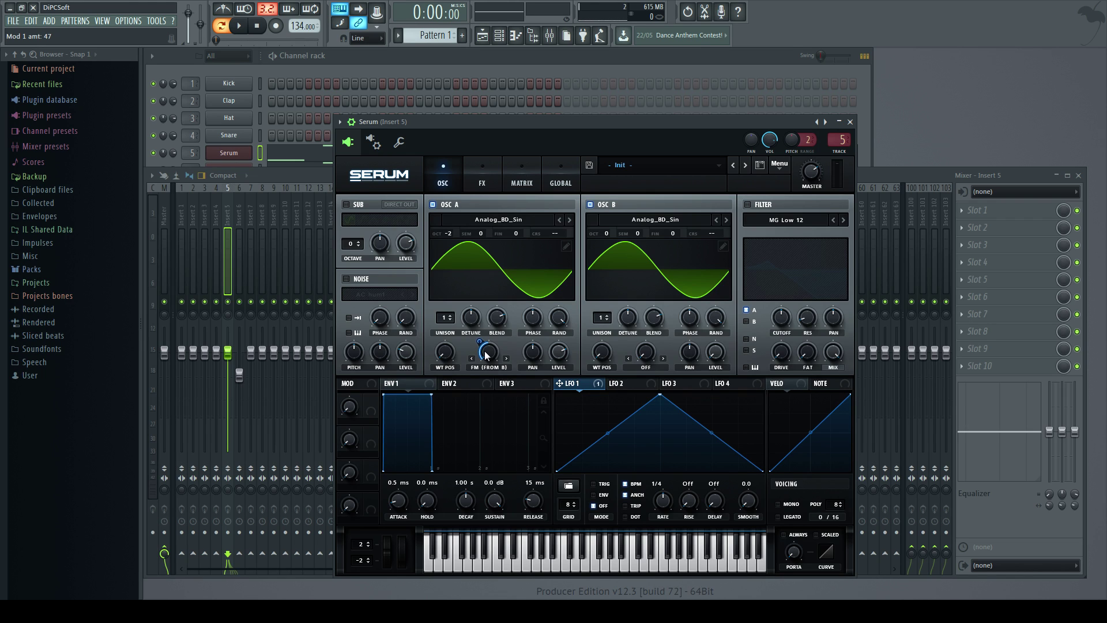
click(240, 27)
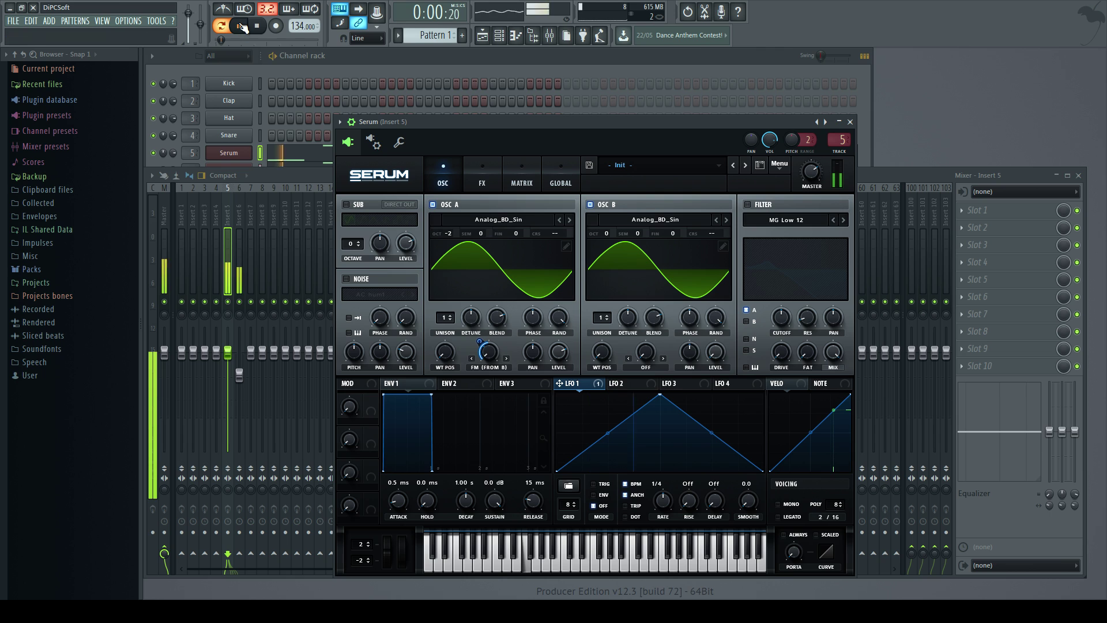
click(593, 484)
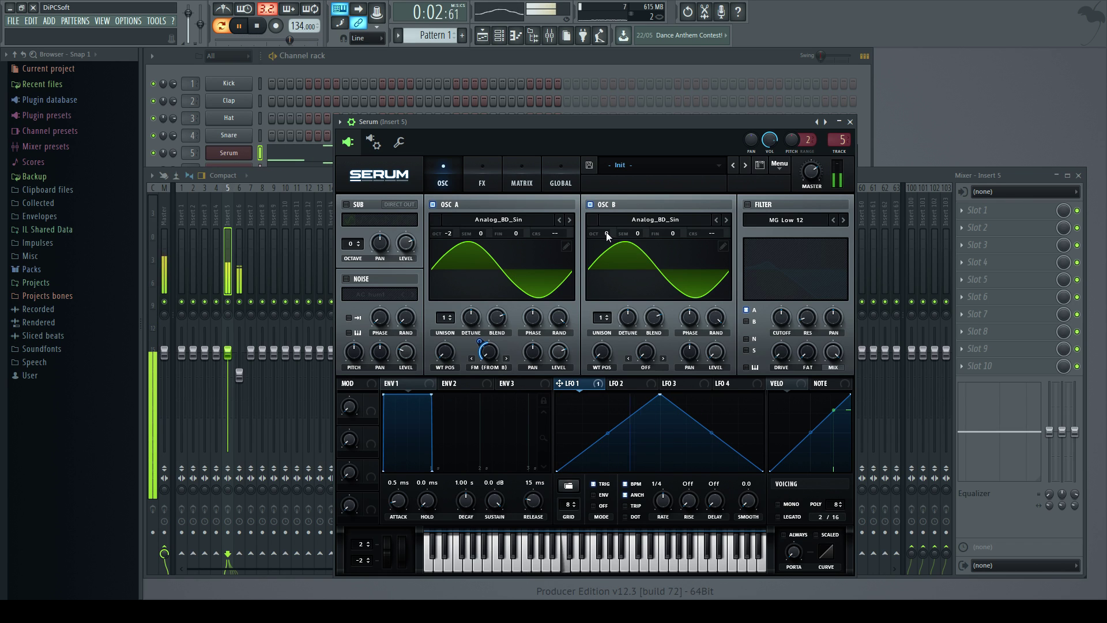
Raise OSC B by one octave, nudge the master volume up, and enable the EQ effect
drag(607, 232, 611, 221)
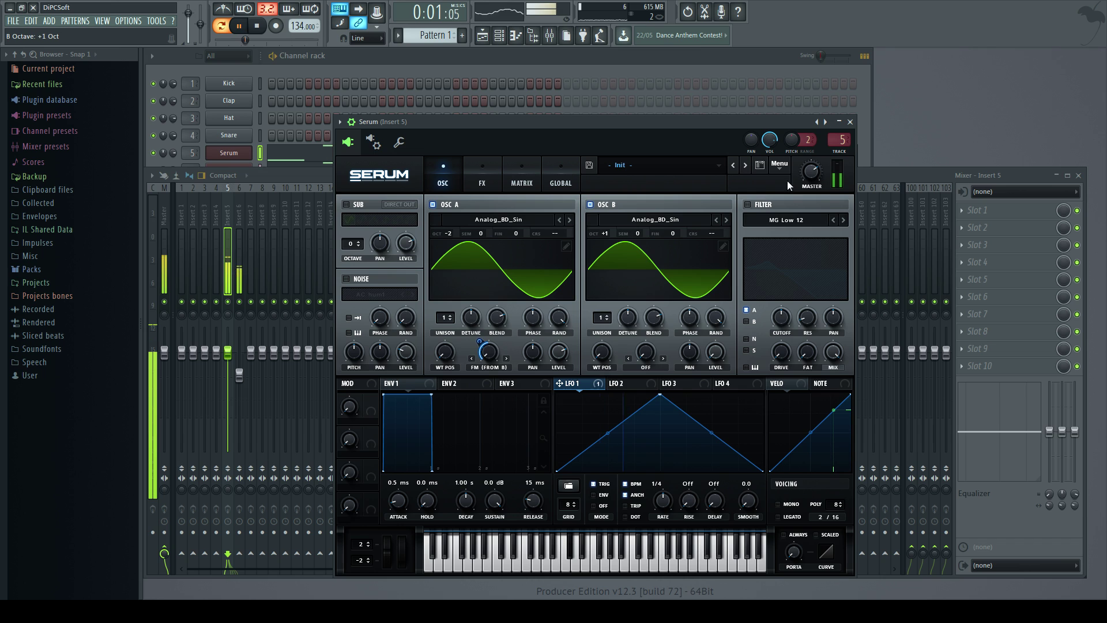
mouse_move(820, 171)
drag(820, 171, 819, 168)
click(483, 182)
click(349, 346)
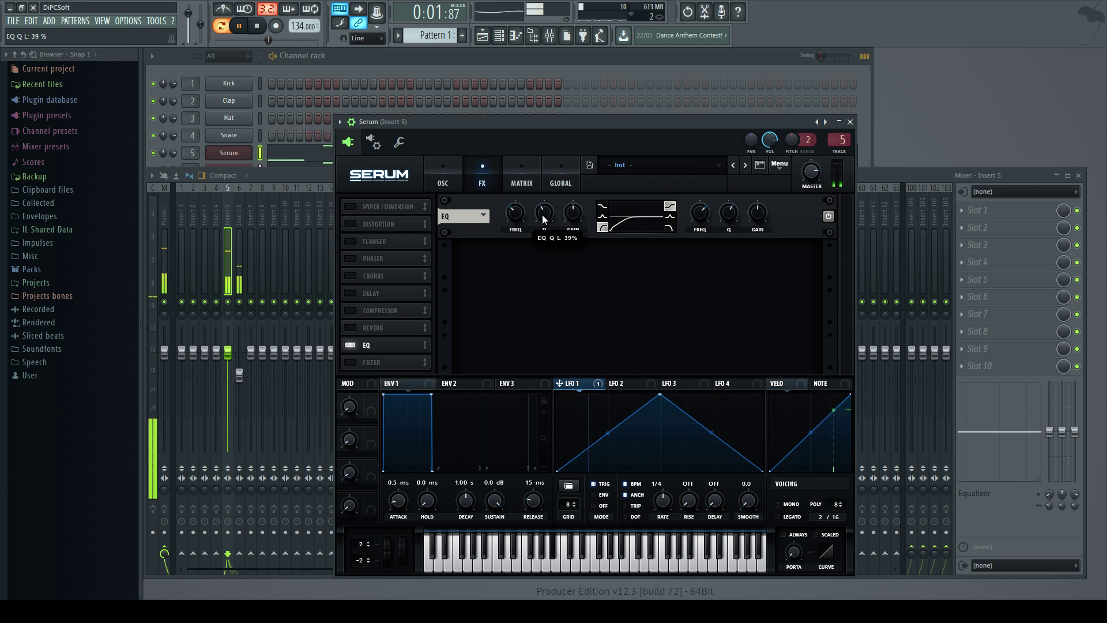
Set the EQ low band to 112 Hz and ENV 1 release to 108 ms
drag(517, 217, 517, 224)
click(443, 176)
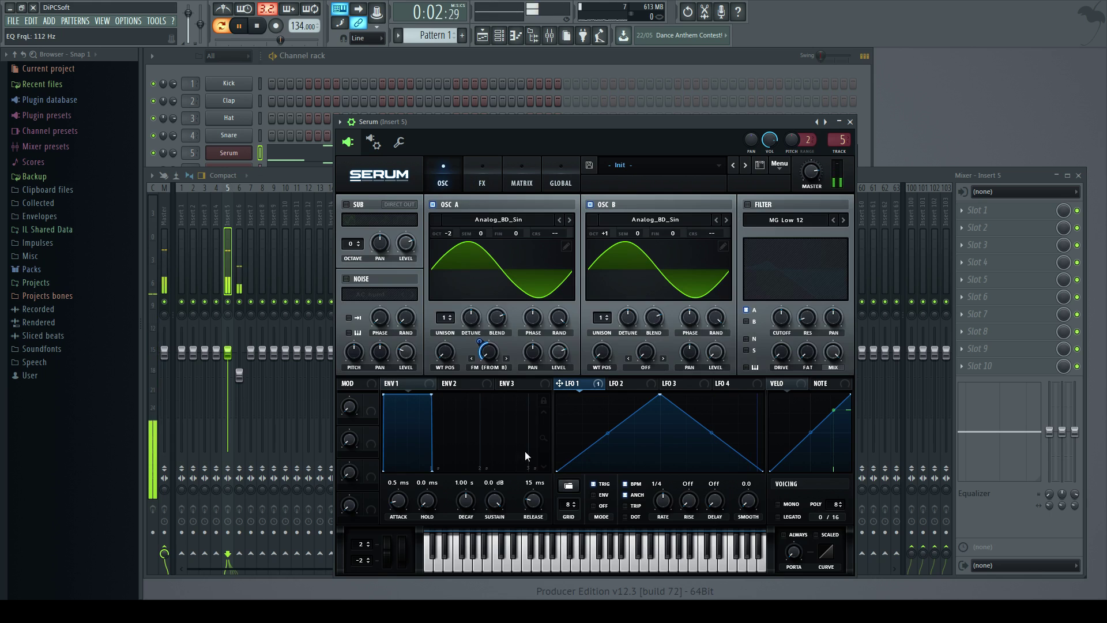
drag(533, 500, 539, 499)
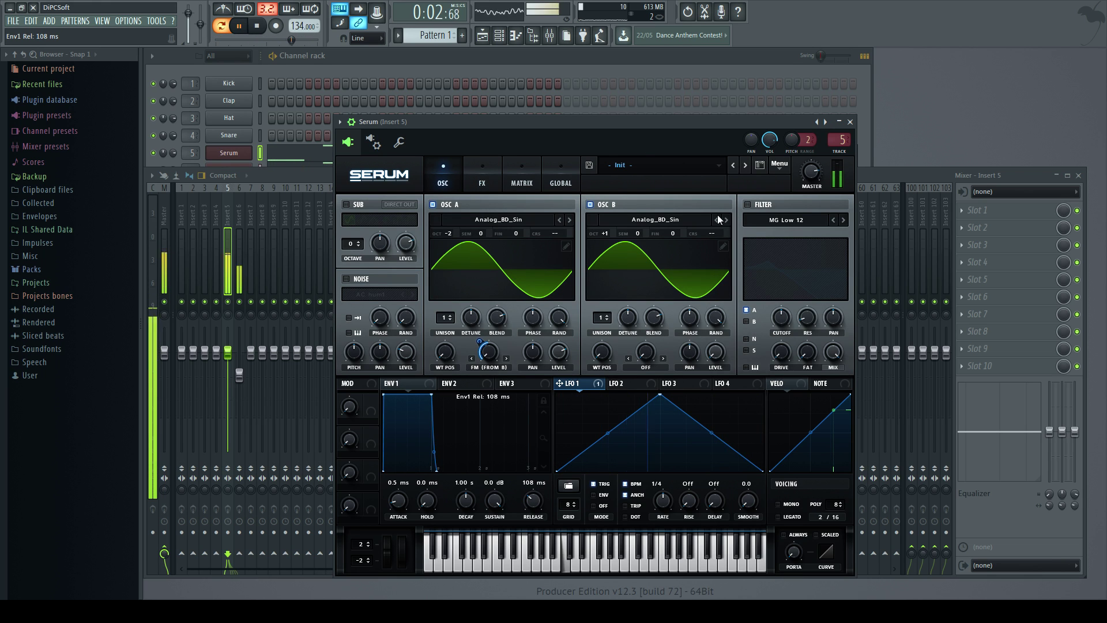
Enable the Formant-I filter effect at 8 Hz cutoff with LFO 1 depth 41
click(489, 176)
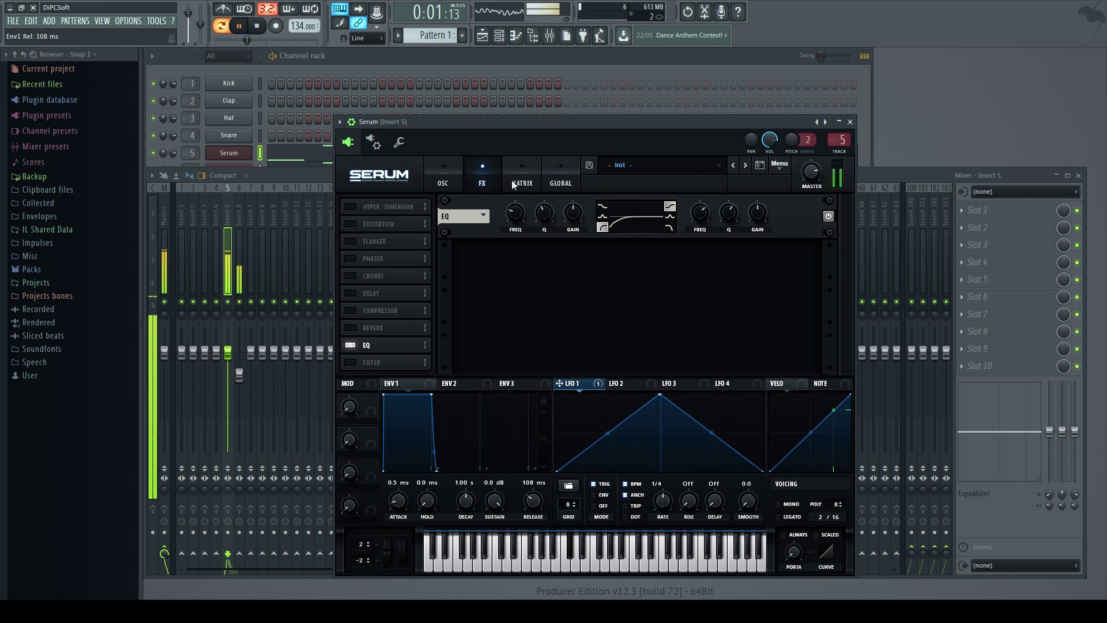
click(349, 363)
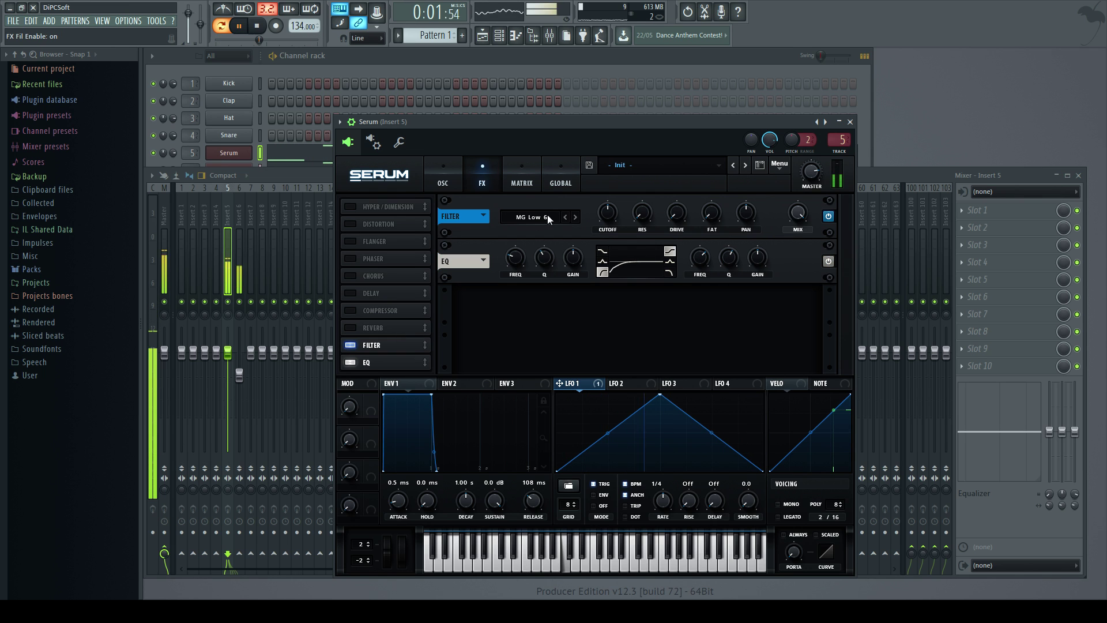
click(548, 216)
mouse_move(562, 269)
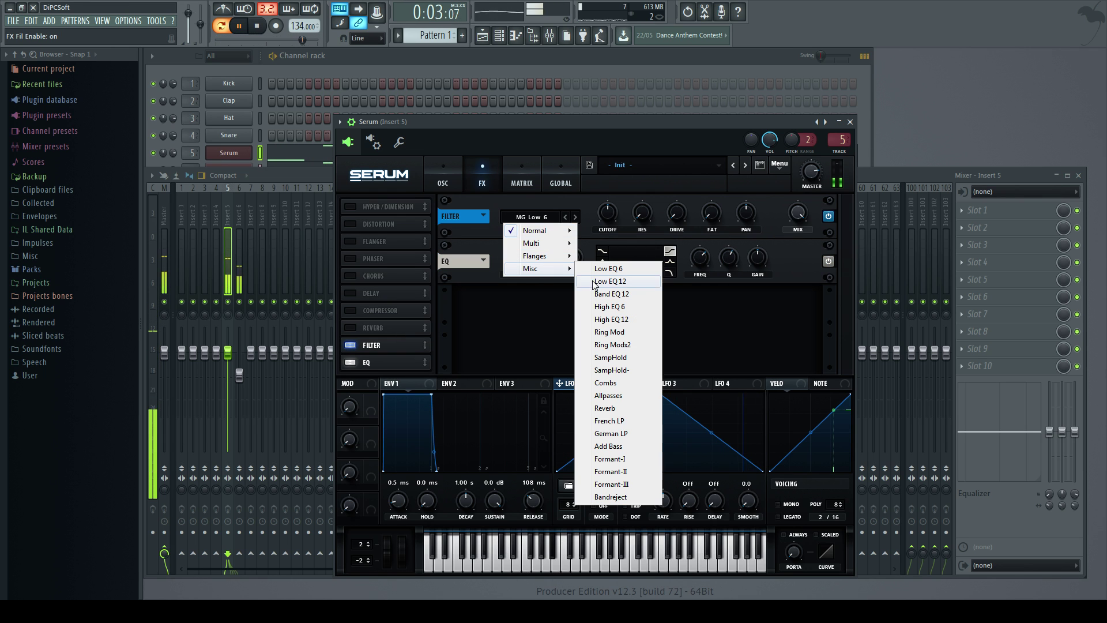
click(633, 458)
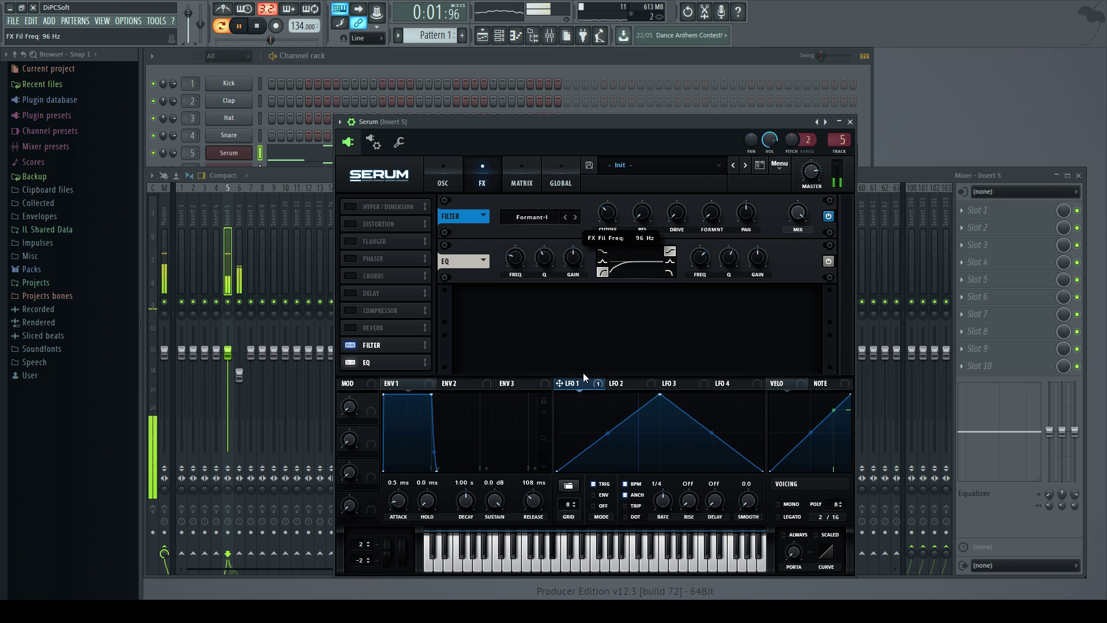
drag(602, 236, 604, 279)
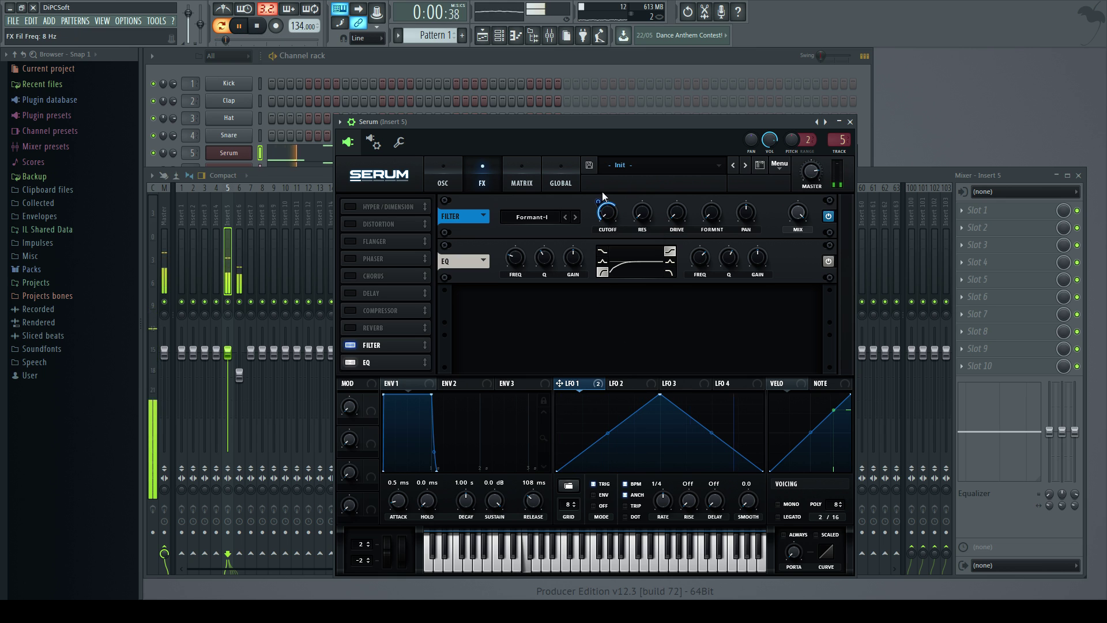
click(594, 210)
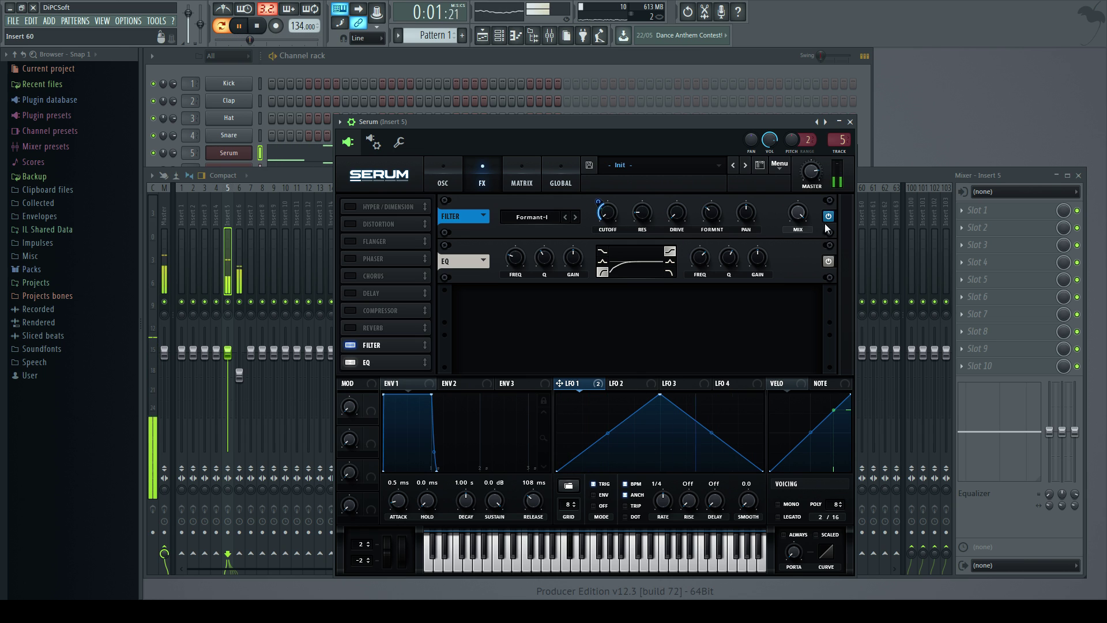
click(443, 178)
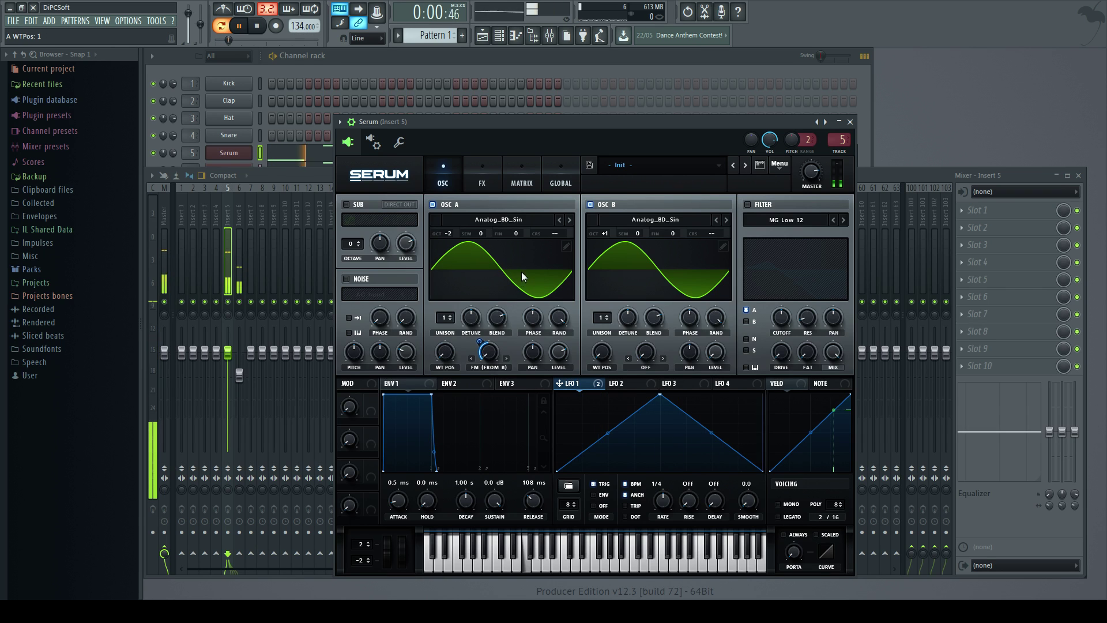
click(267, 28)
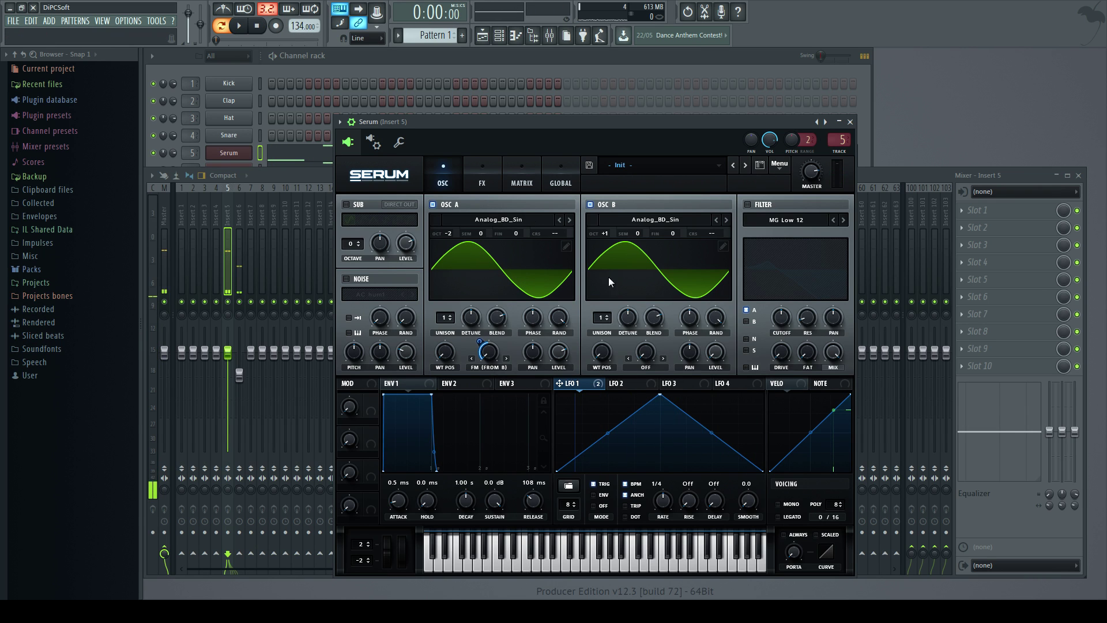
click(519, 223)
mouse_move(511, 236)
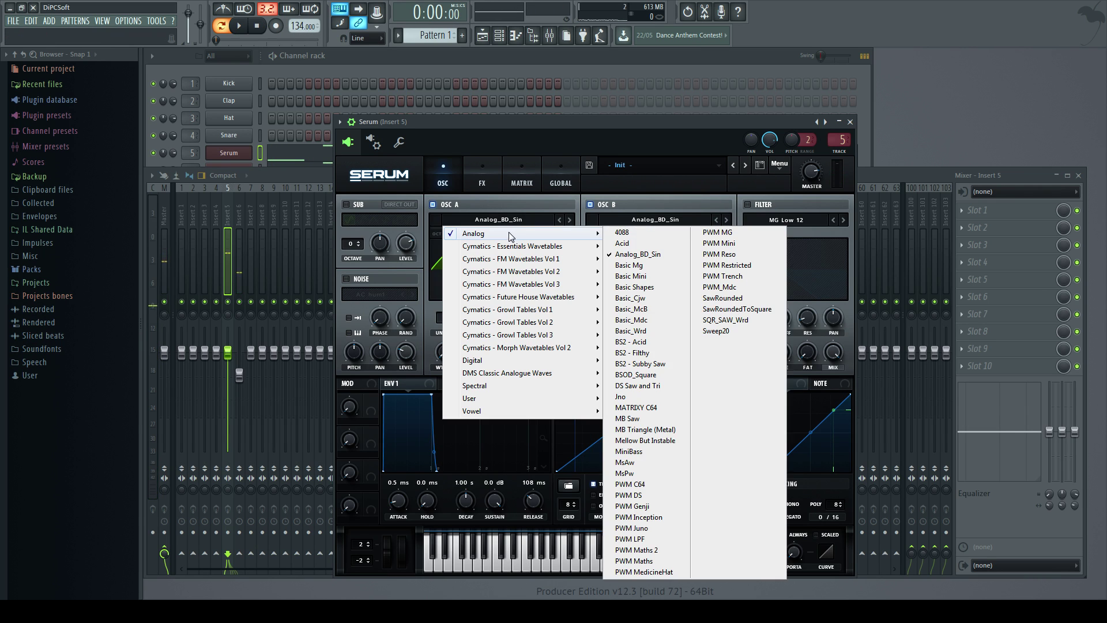
click(665, 287)
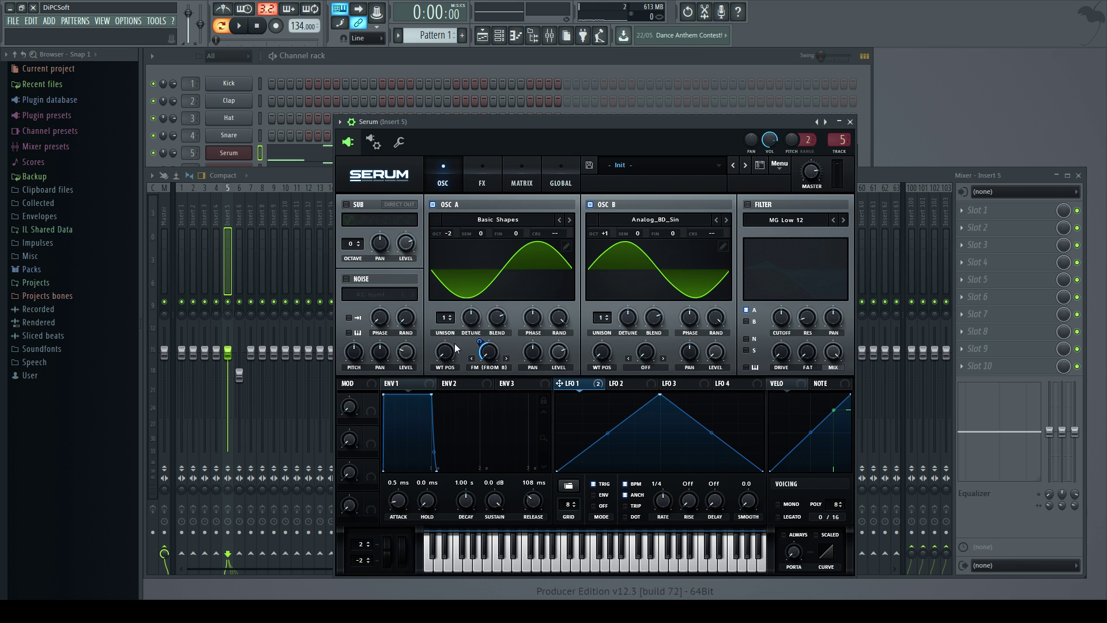
drag(455, 350, 458, 291)
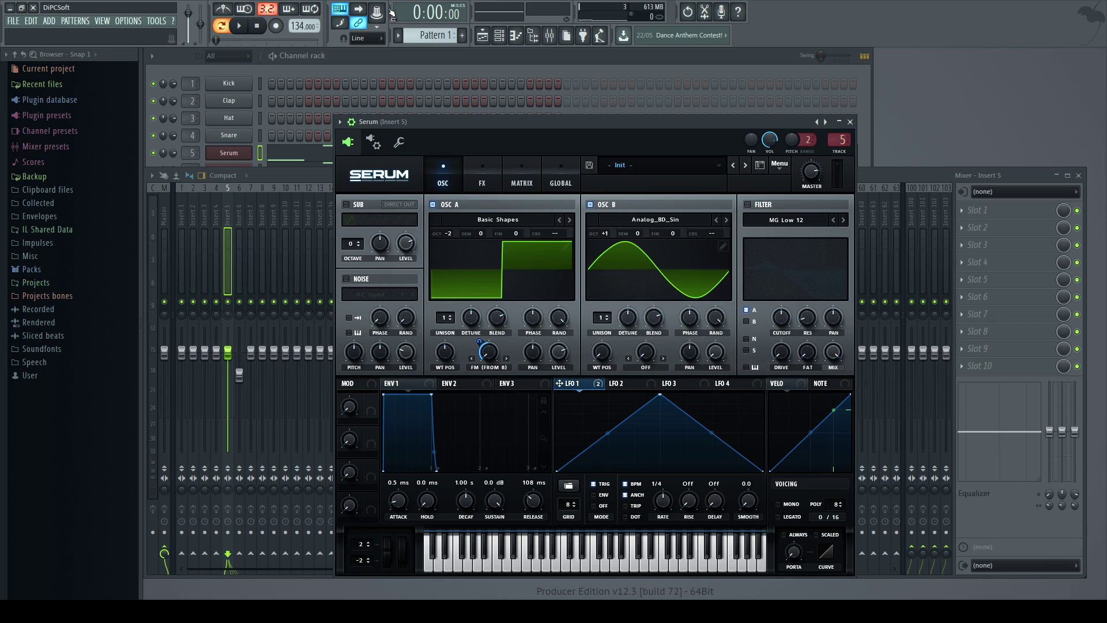
click(241, 27)
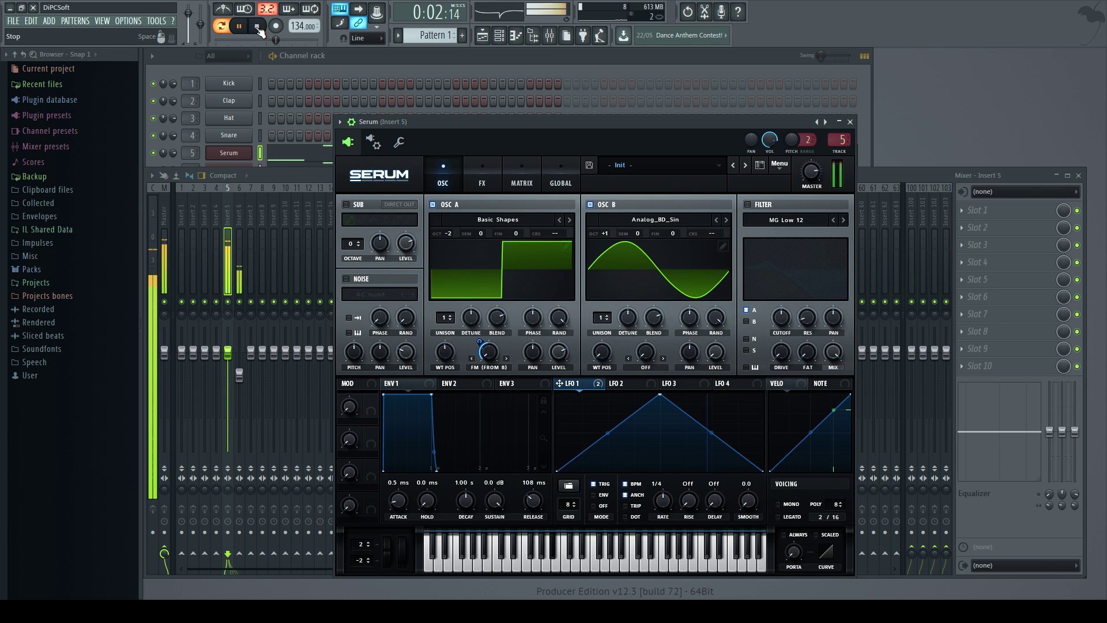
click(258, 27)
drag(441, 340, 448, 428)
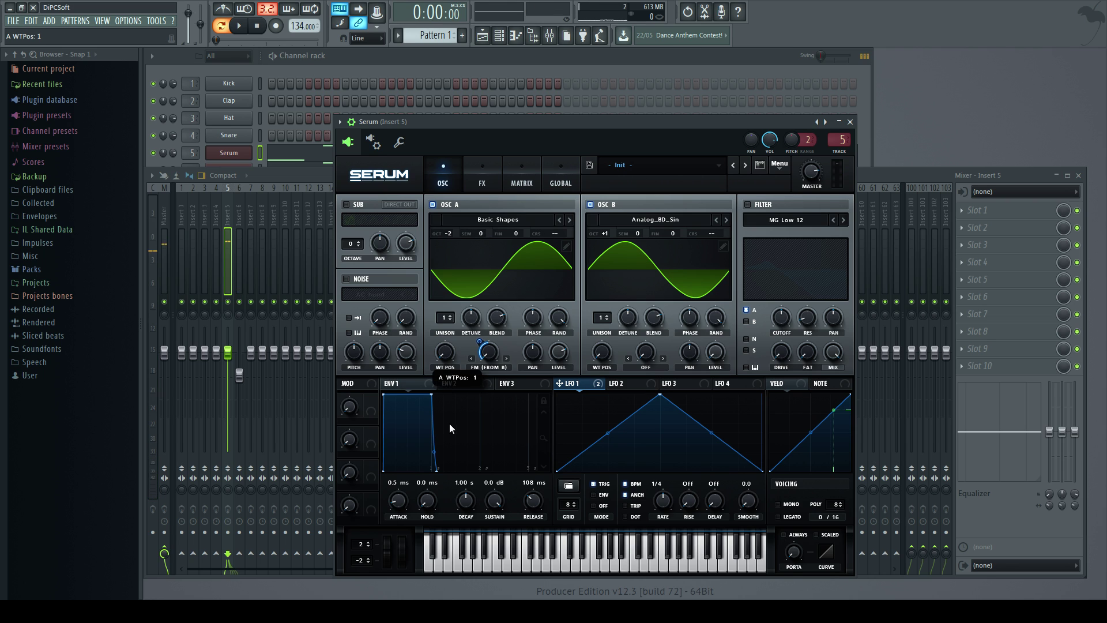
click(493, 218)
mouse_move(491, 233)
click(661, 255)
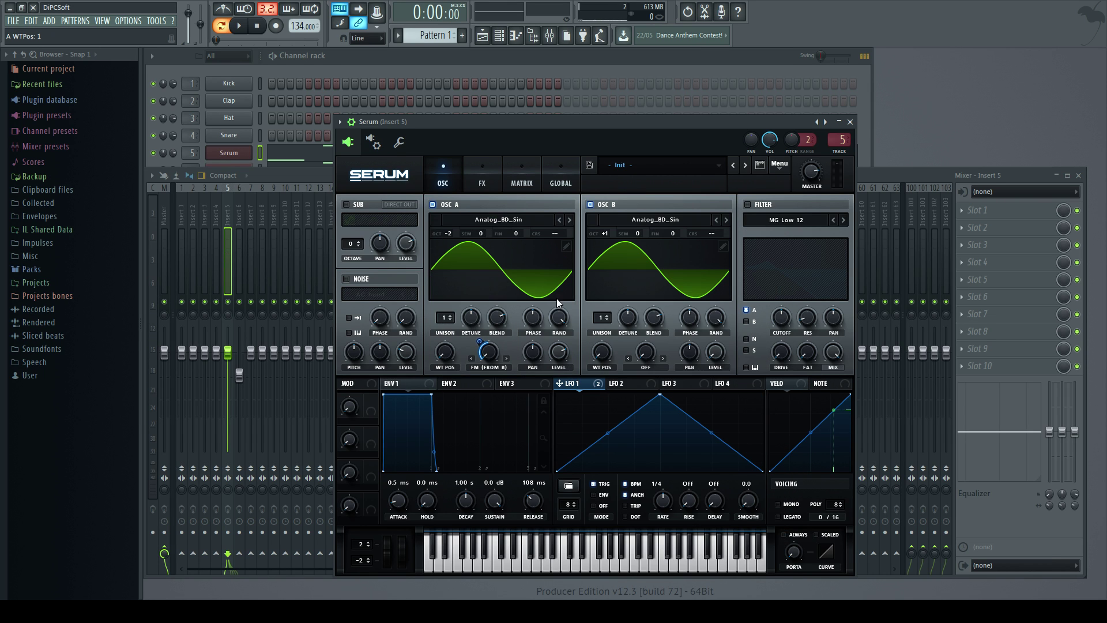
Load Digital > Evol Longreece into OSC B and sweep its wavetable position up while auditioning
click(666, 221)
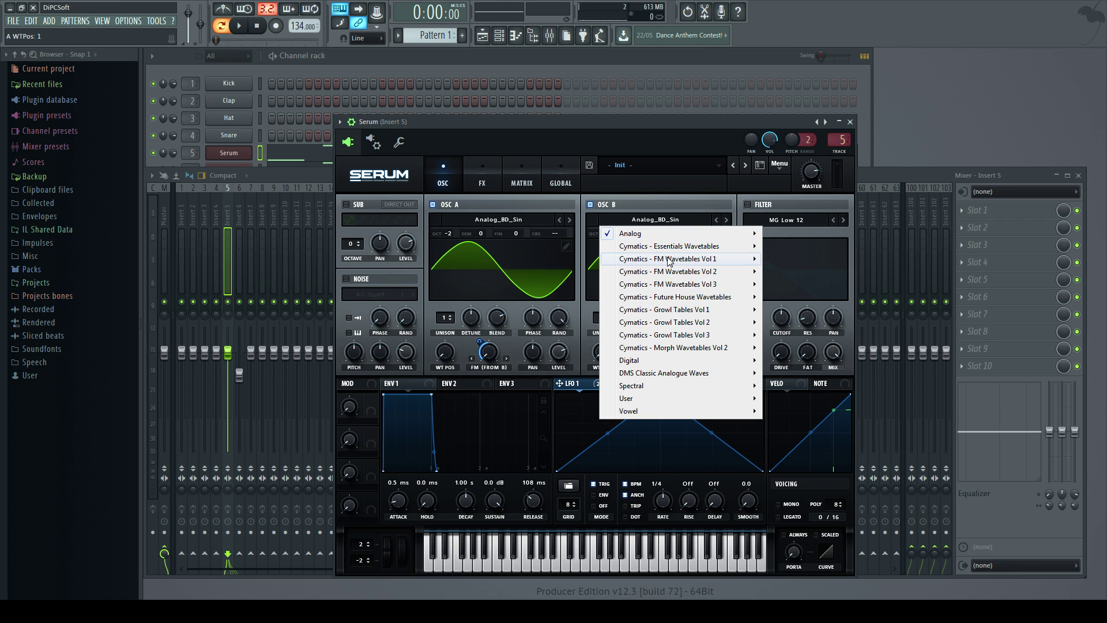
mouse_move(637, 361)
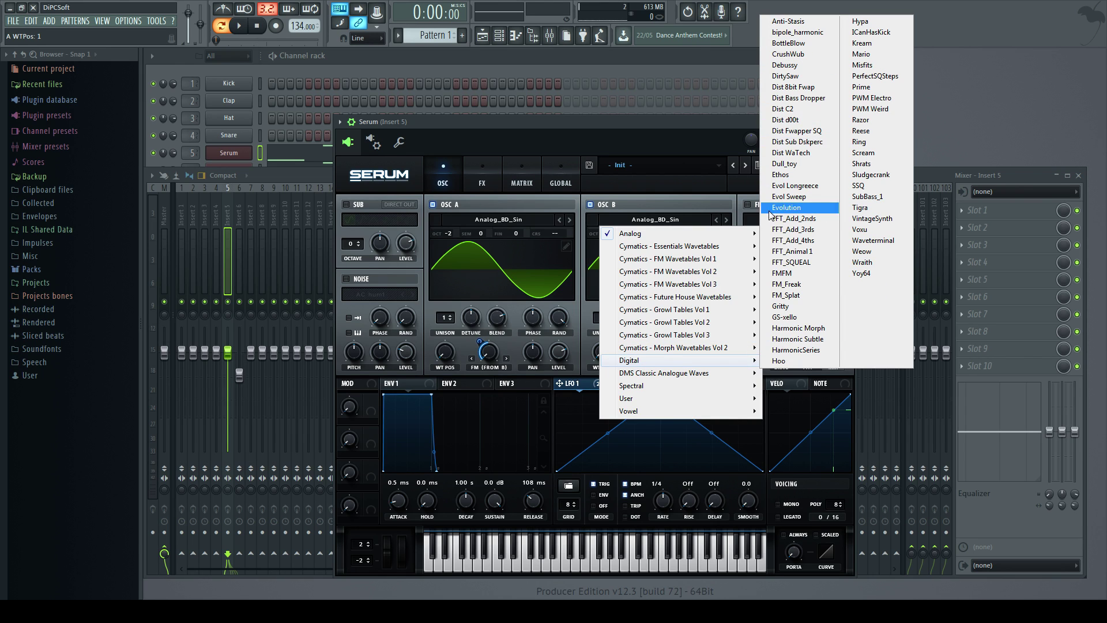
click(795, 185)
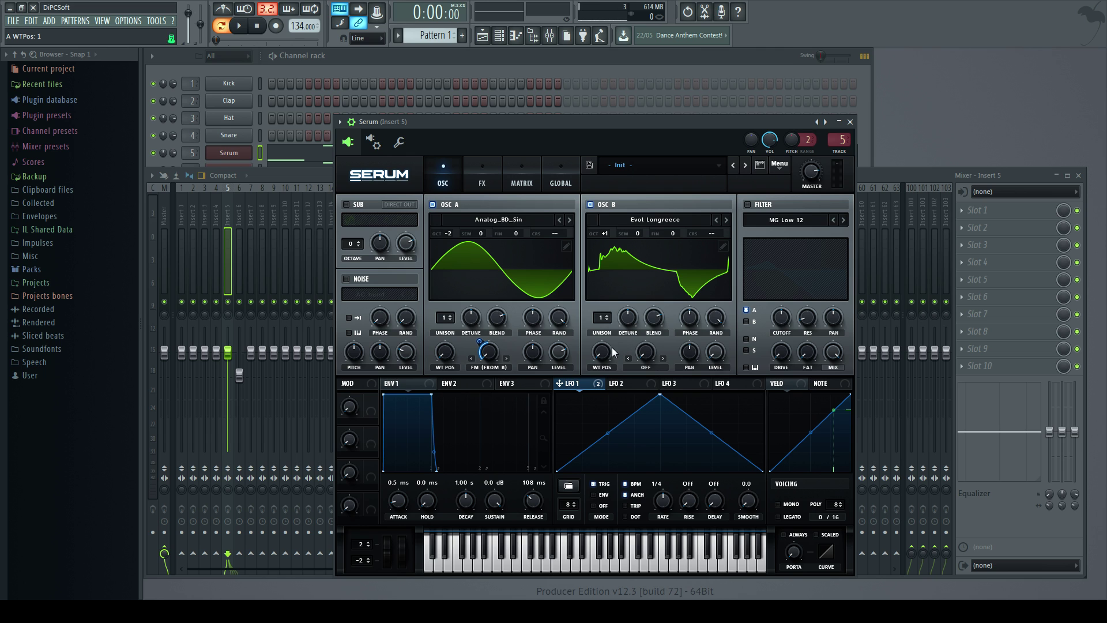
drag(604, 358, 341, 16)
key(space)
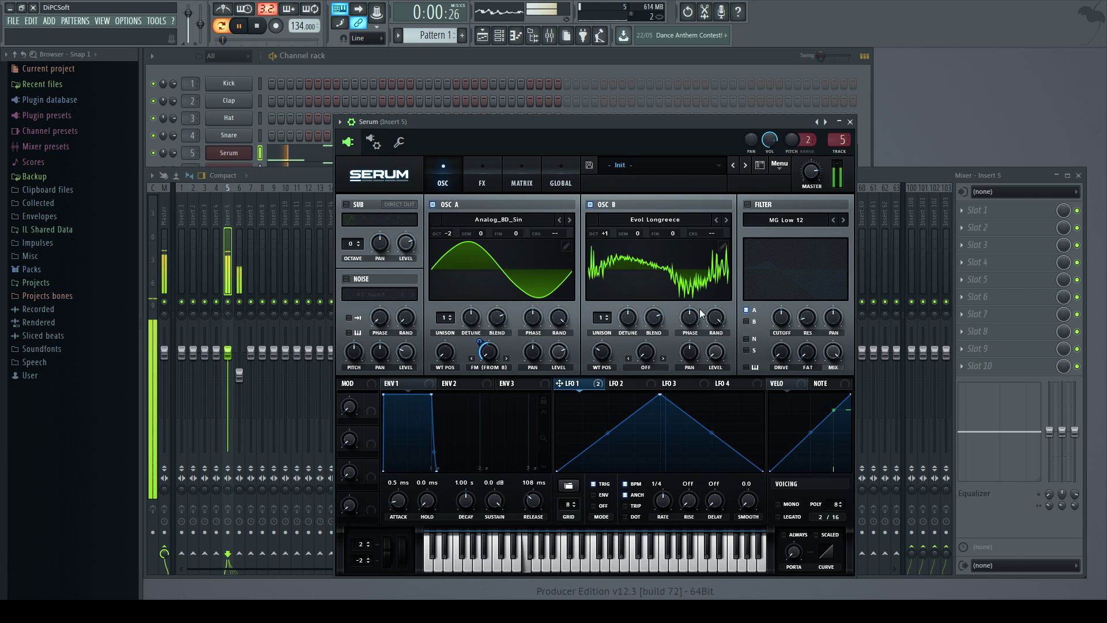
drag(602, 352, 629, 314)
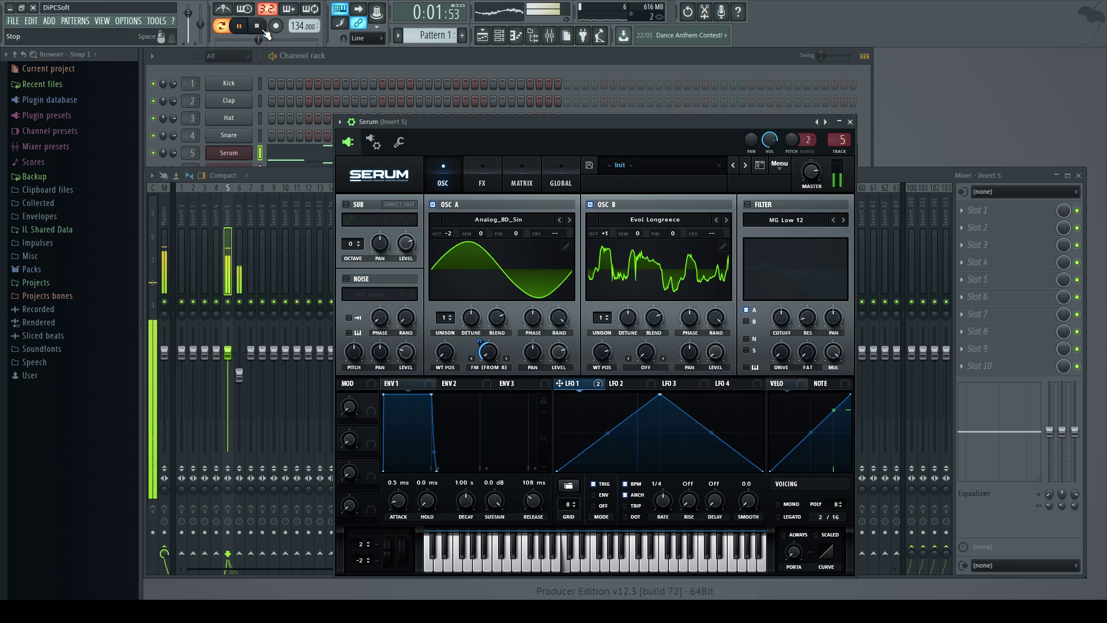
key(space)
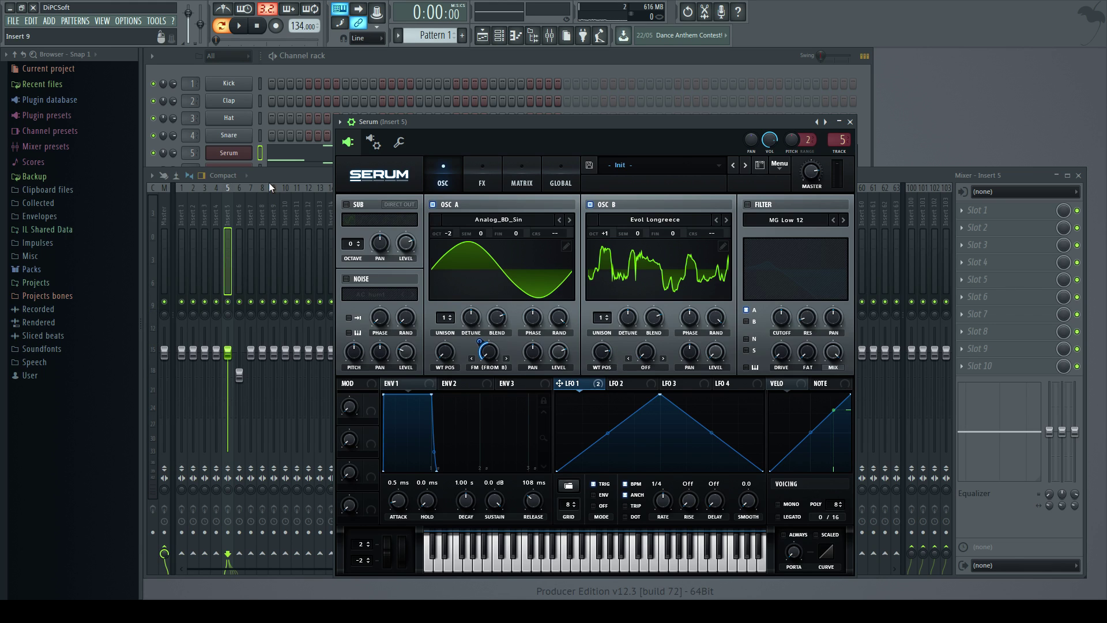
click(240, 26)
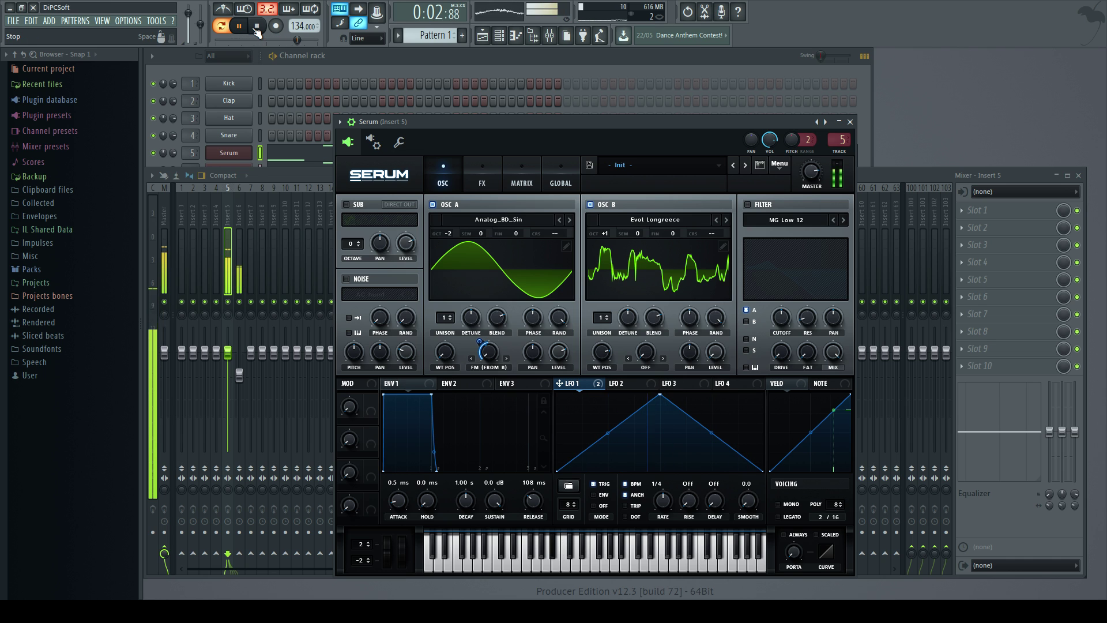
Enable distortion with LFO 1 modulating drive at about 25%, and toggle it to compare
click(257, 27)
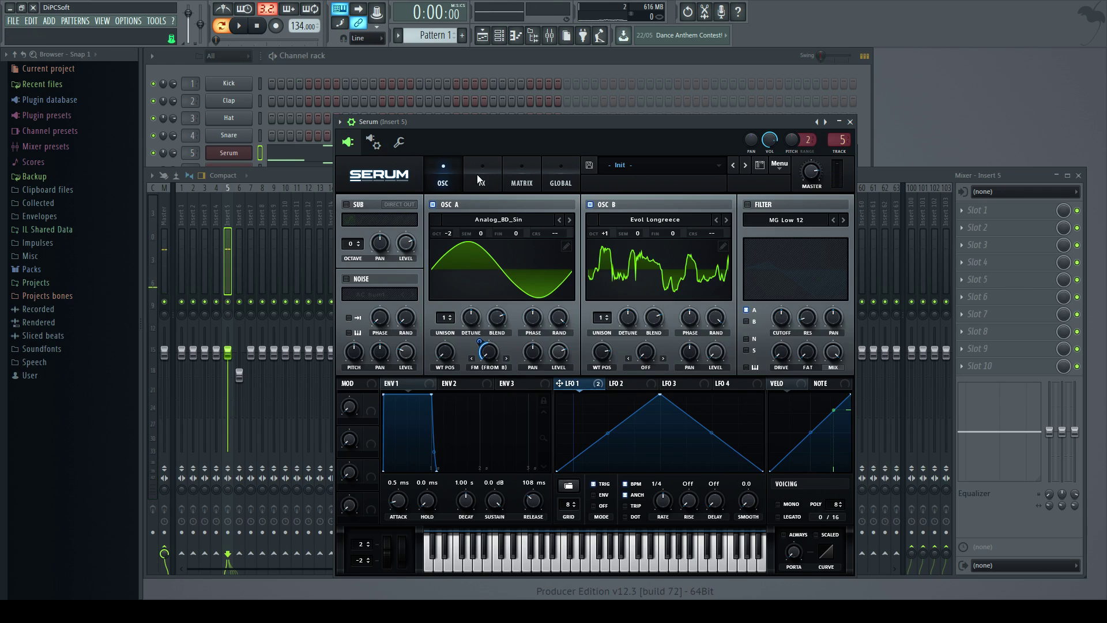
click(479, 179)
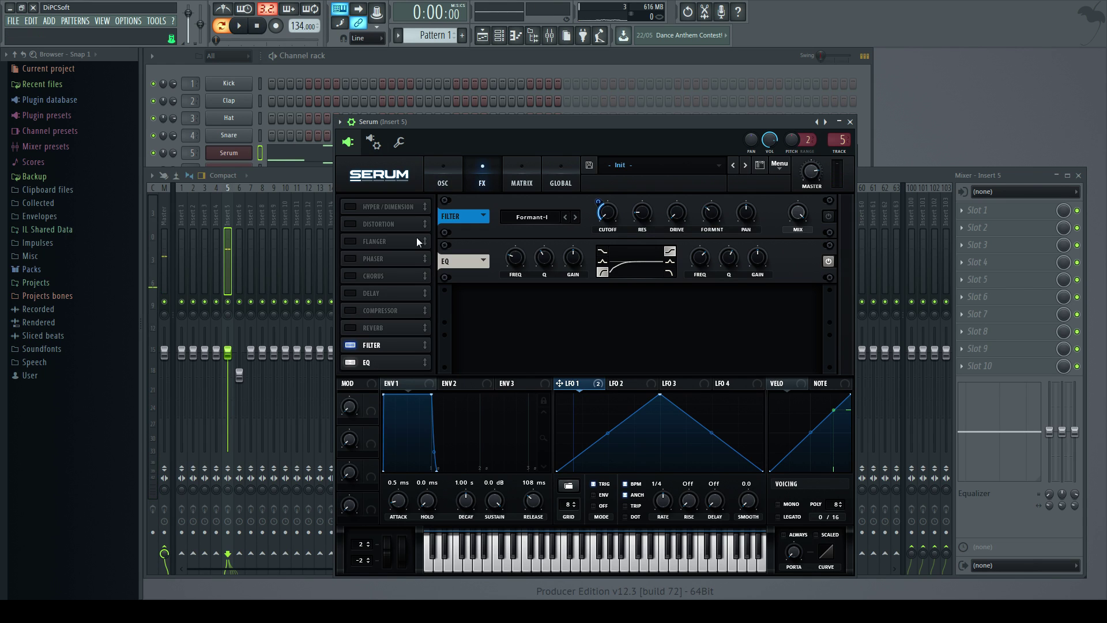
click(349, 224)
key(space)
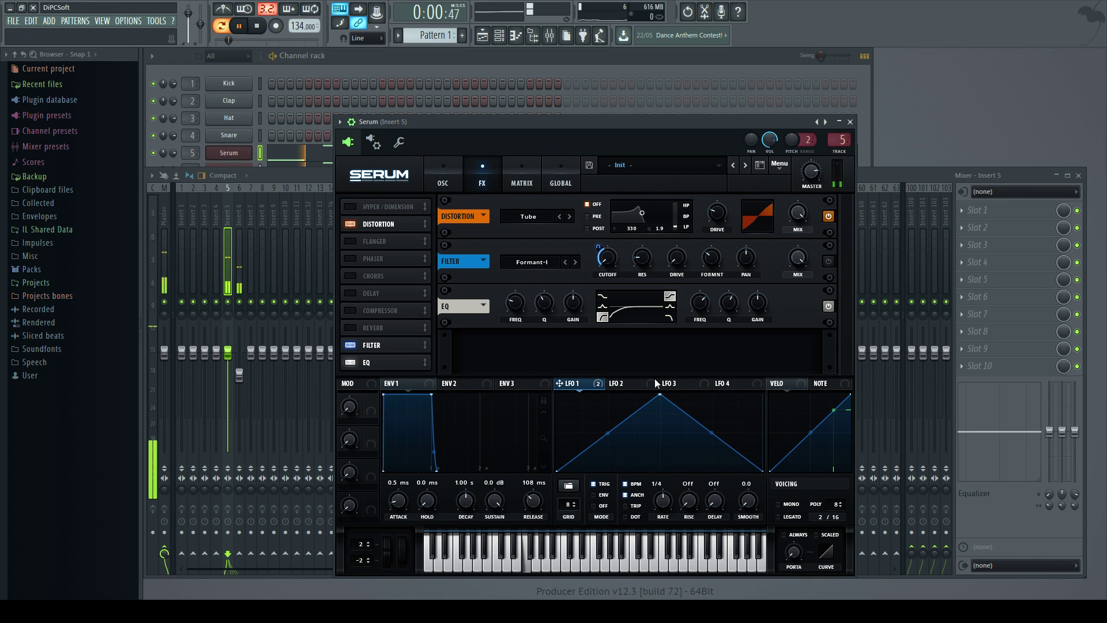
drag(559, 384, 716, 214)
drag(709, 261, 704, 223)
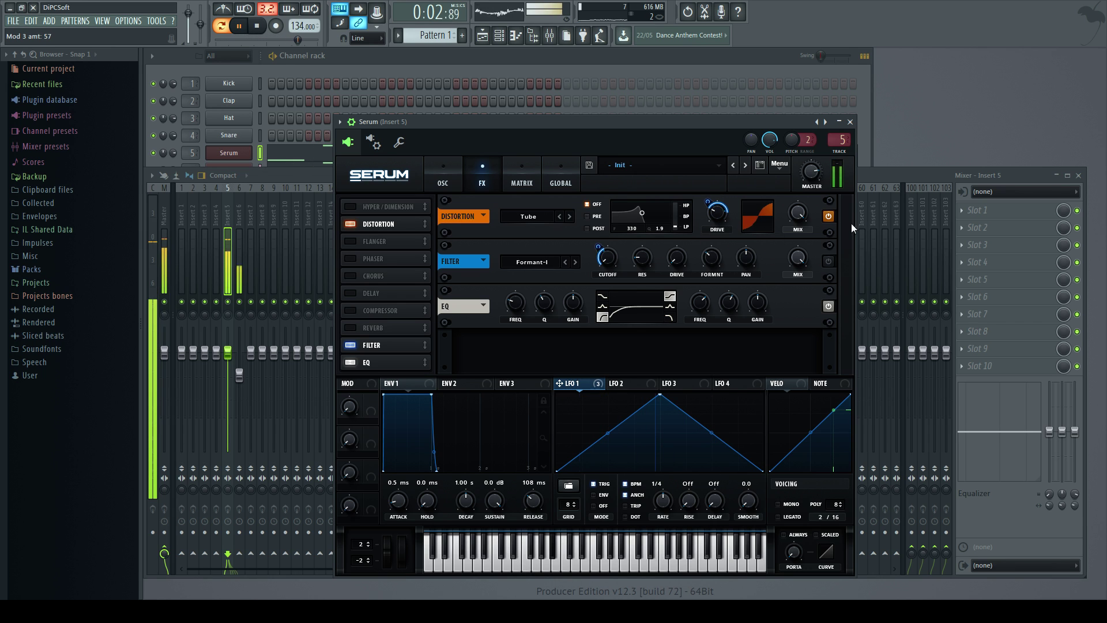
click(828, 217)
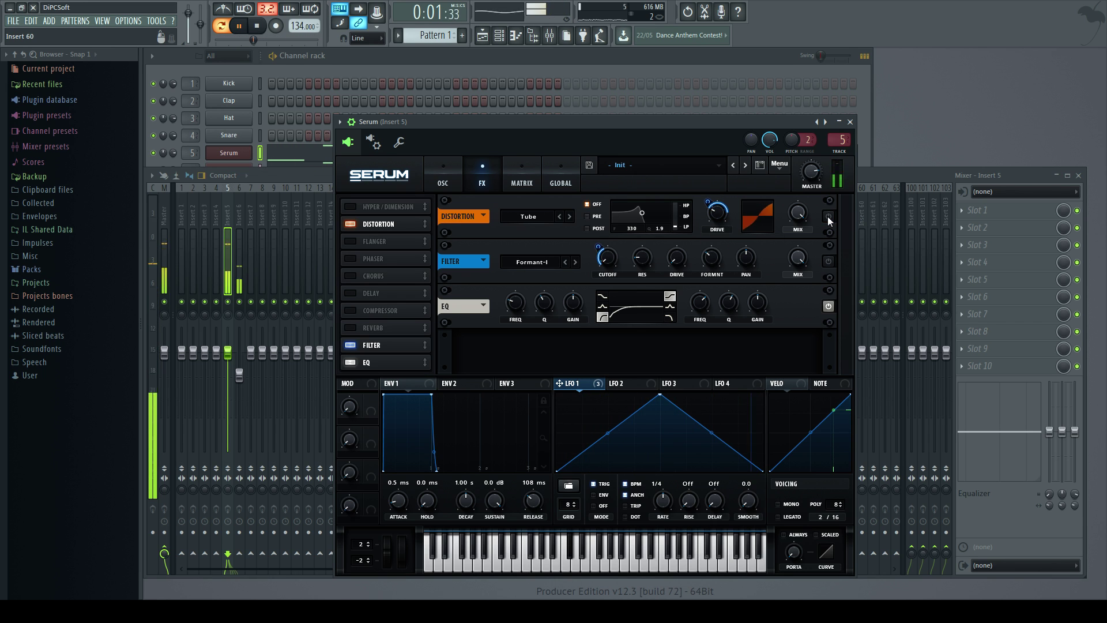
Enable a Formant-II filter with LFO 1 on cutoff, and boost the EQ high band to 13.9 dB
click(828, 262)
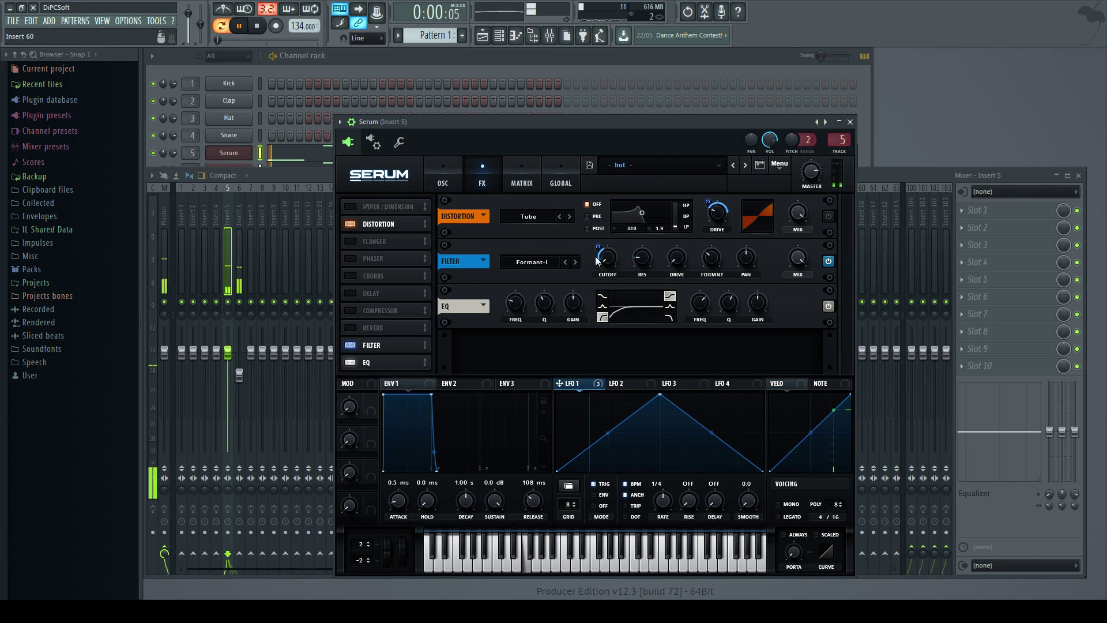
mouse_move(597, 252)
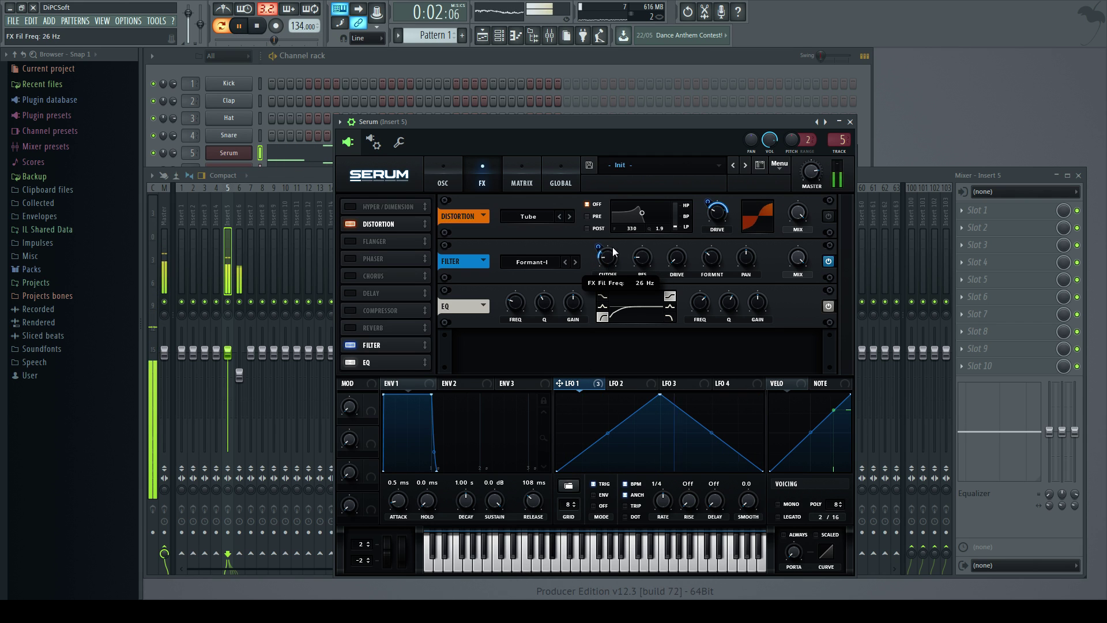
mouse_move(722, 258)
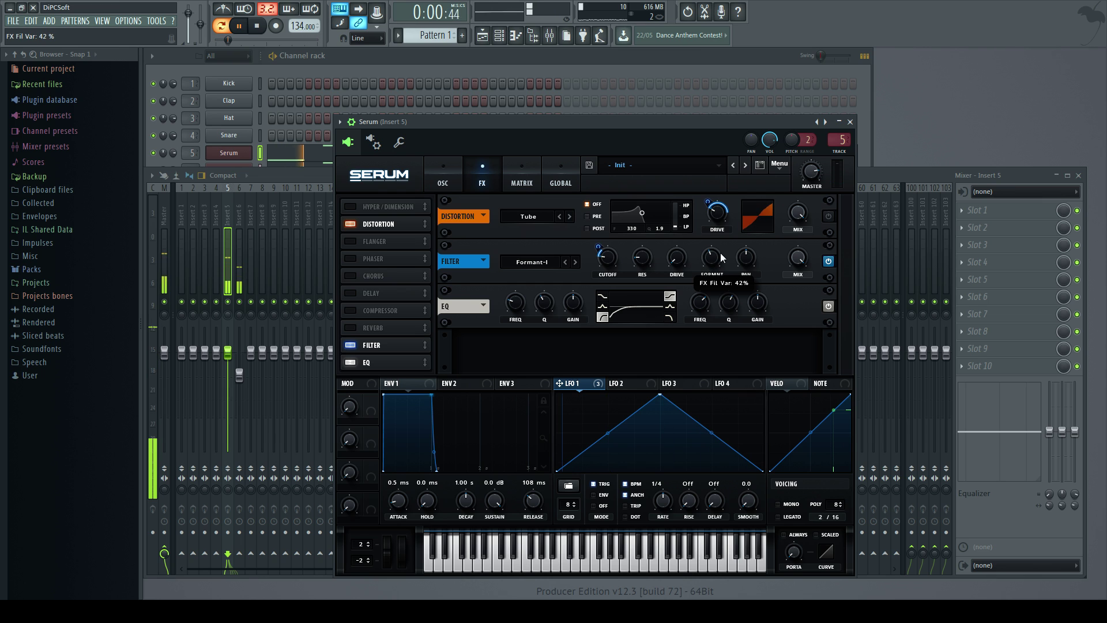
click(554, 261)
click(576, 263)
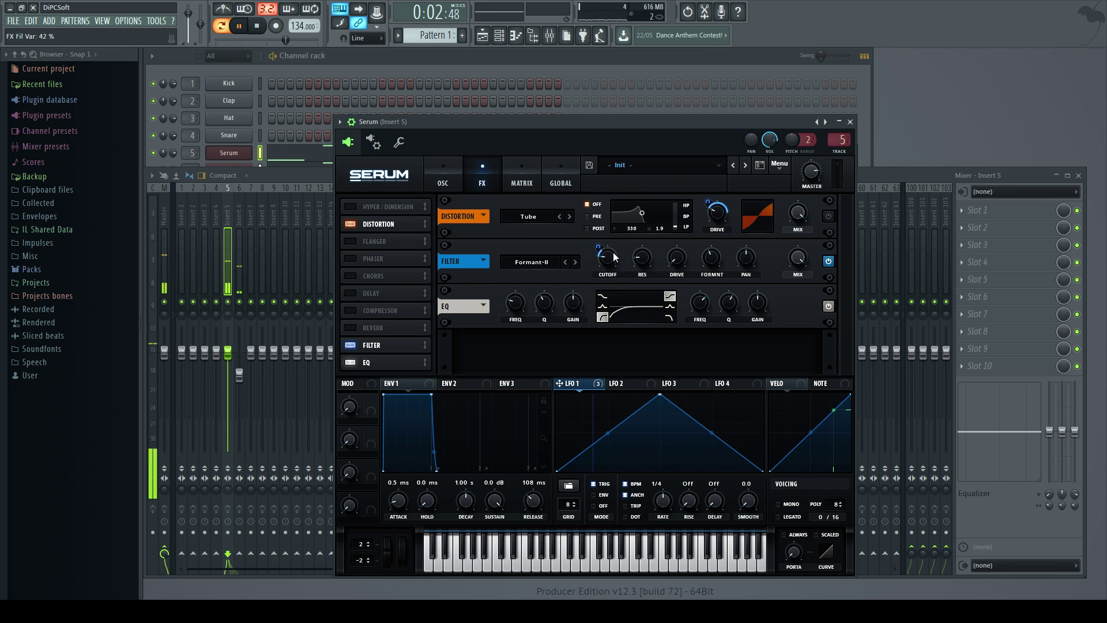
mouse_move(609, 257)
mouse_down()
mouse_move(605, 239)
mouse_move(605, 253)
mouse_up()
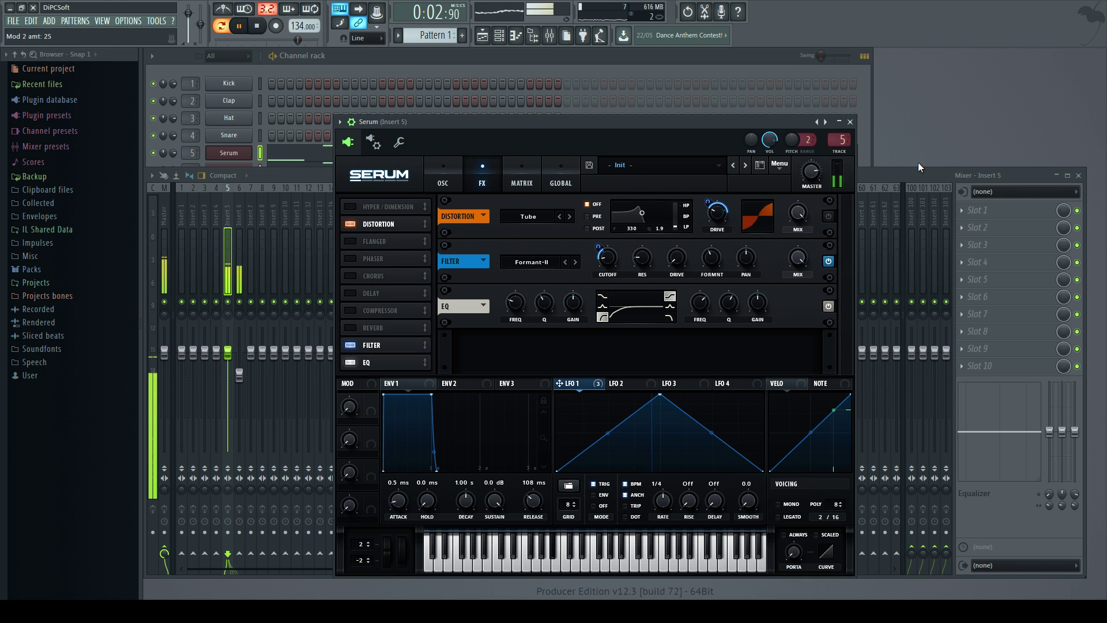
drag(757, 302, 766, 274)
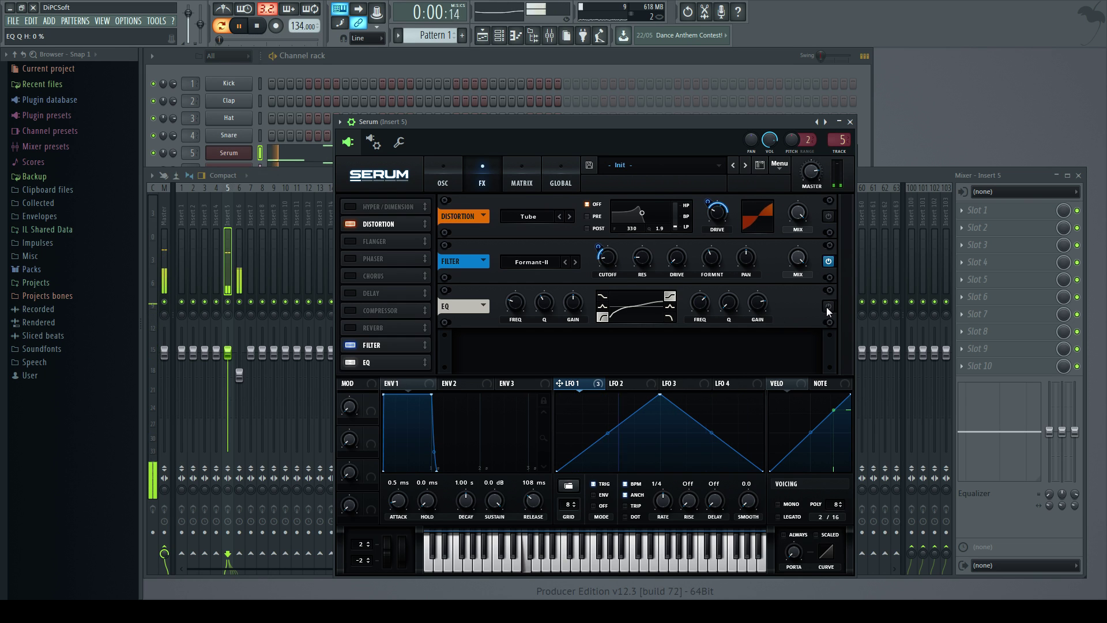
key(space)
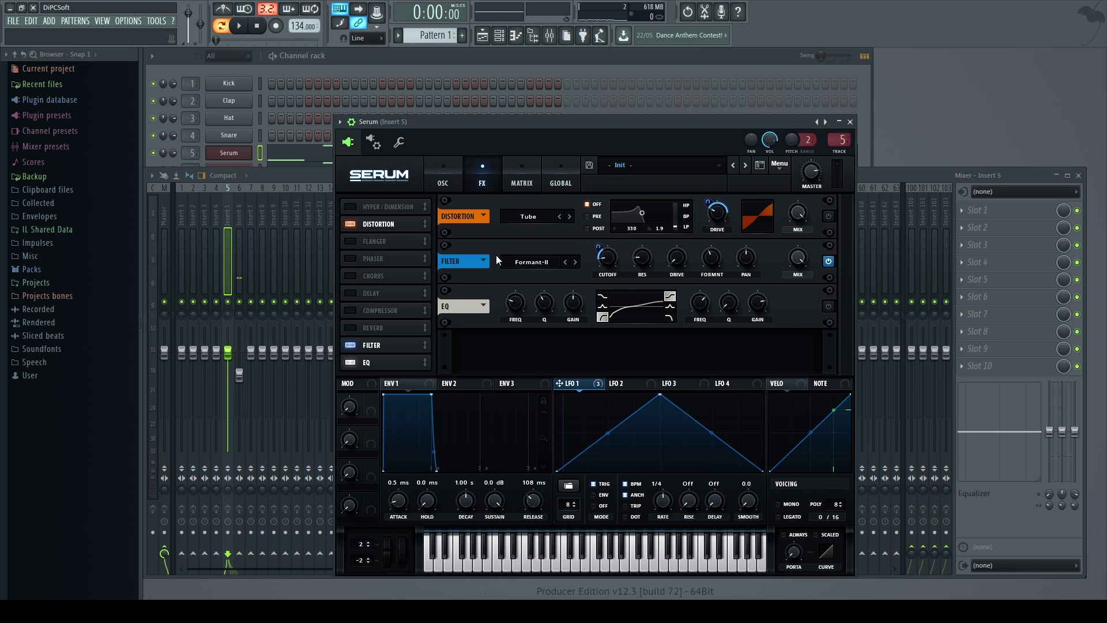
Look through the effect filter's Misc types, leave it on Formant-II, and return to oscillators
click(443, 175)
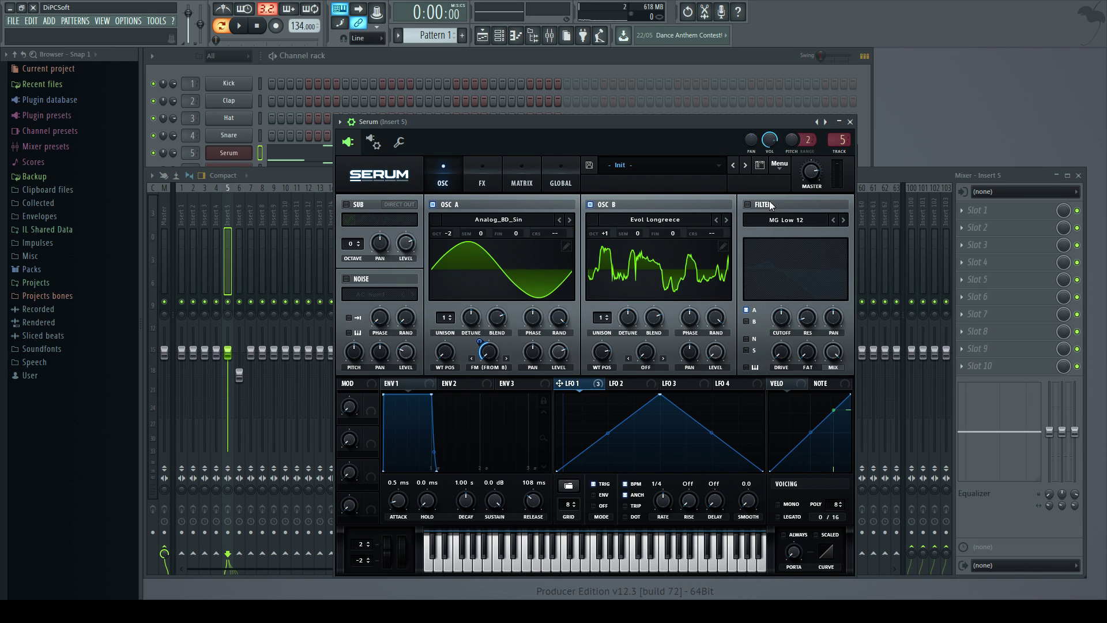
click(487, 184)
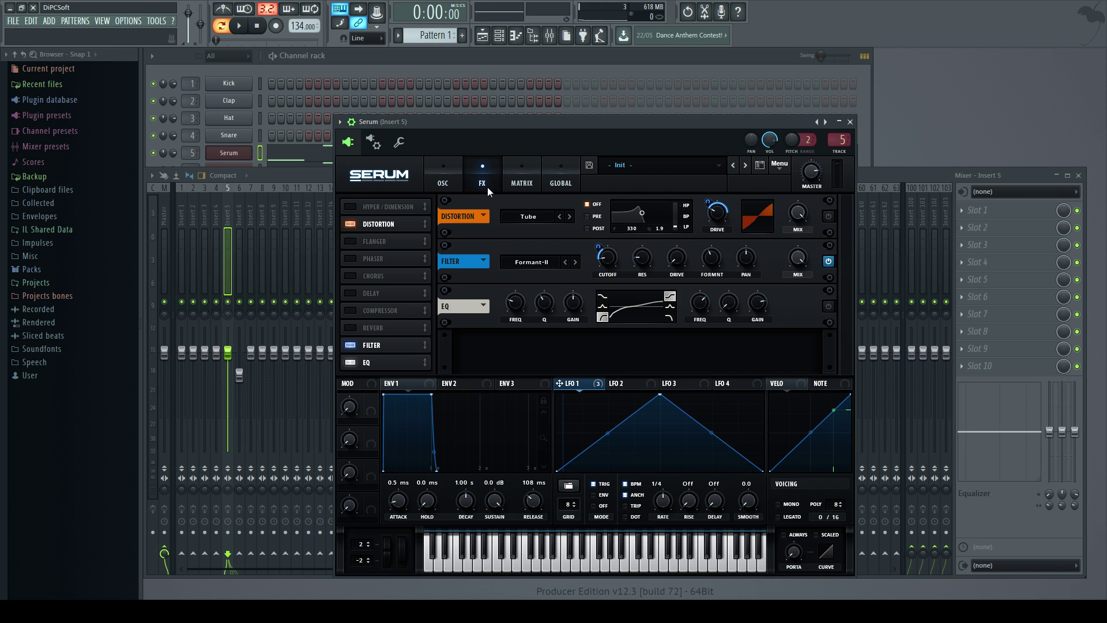
click(507, 264)
mouse_move(541, 321)
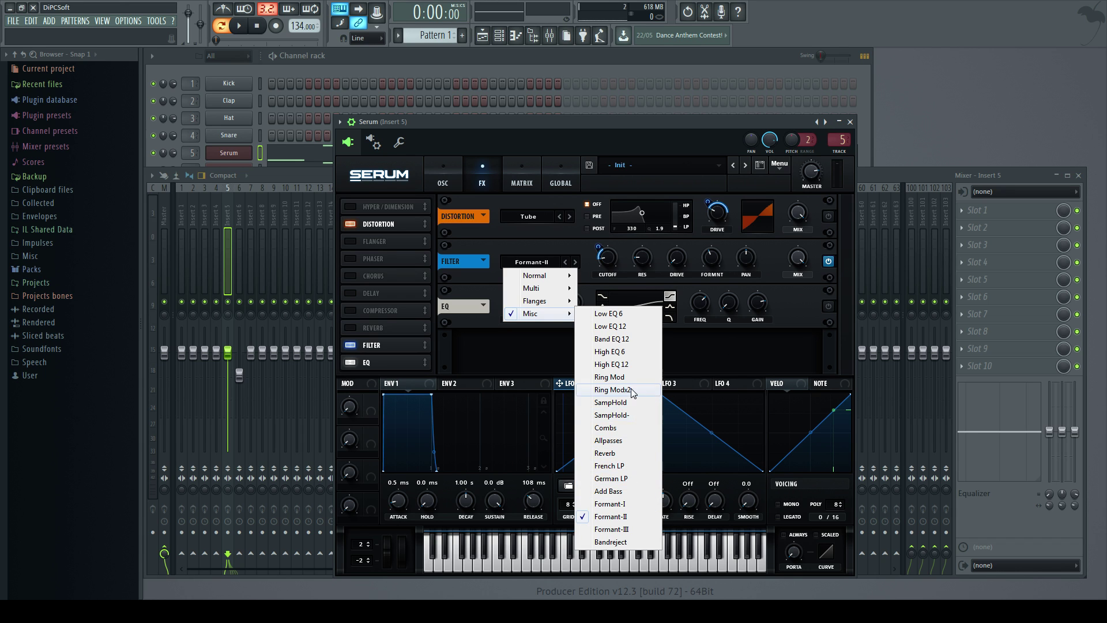
click(717, 360)
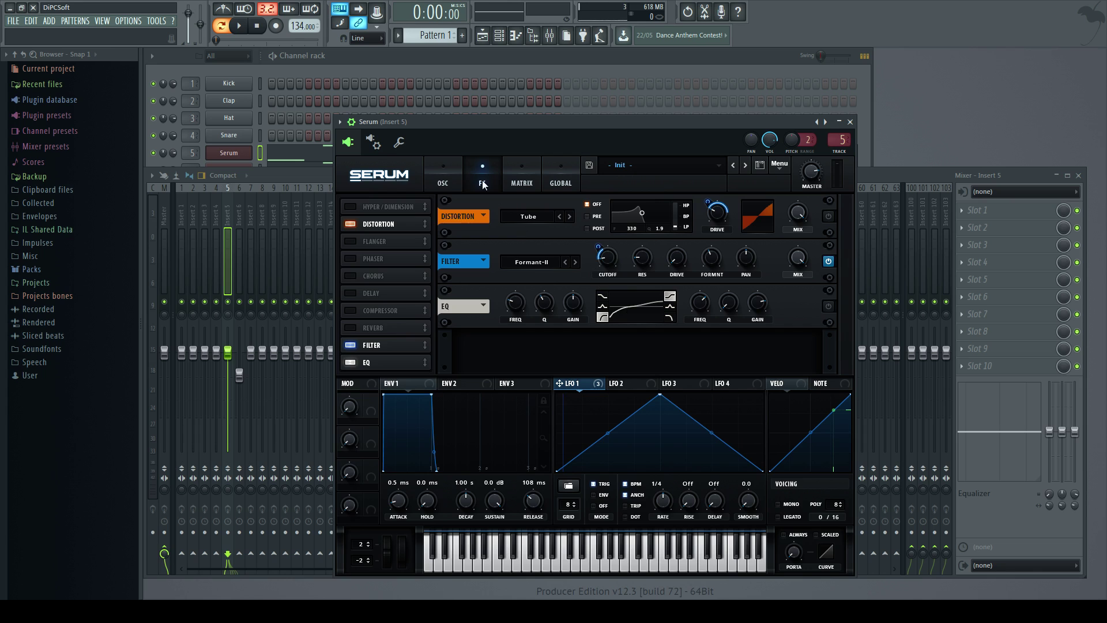
click(449, 190)
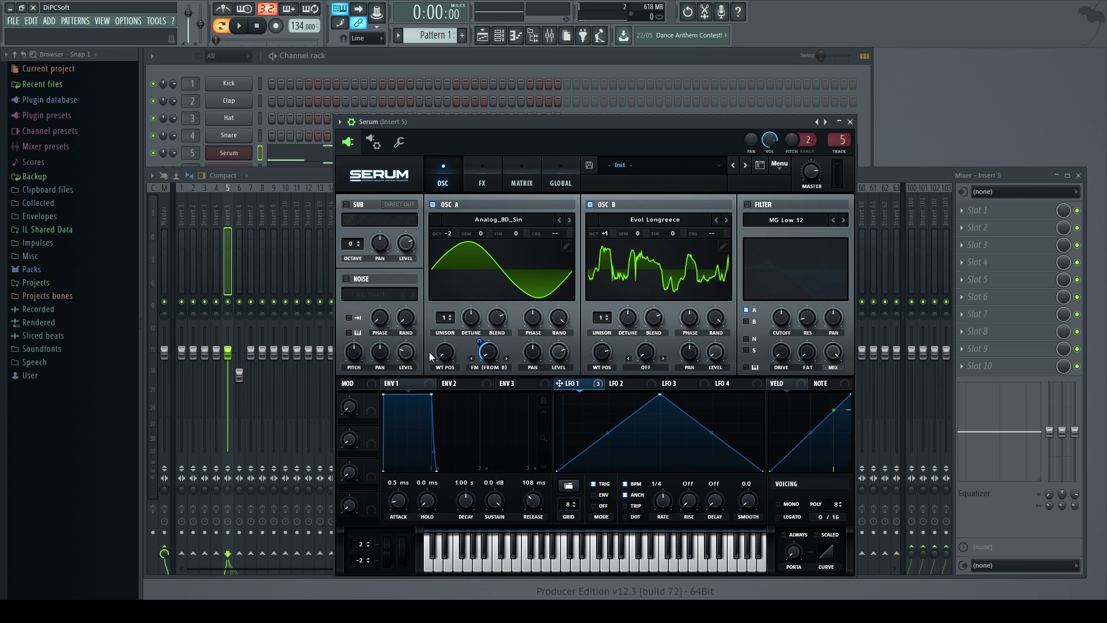
Raise OSC A's FM from B and try an LFO 1-modulated sub oscillator, then disable it
drag(482, 343, 482, 330)
click(347, 204)
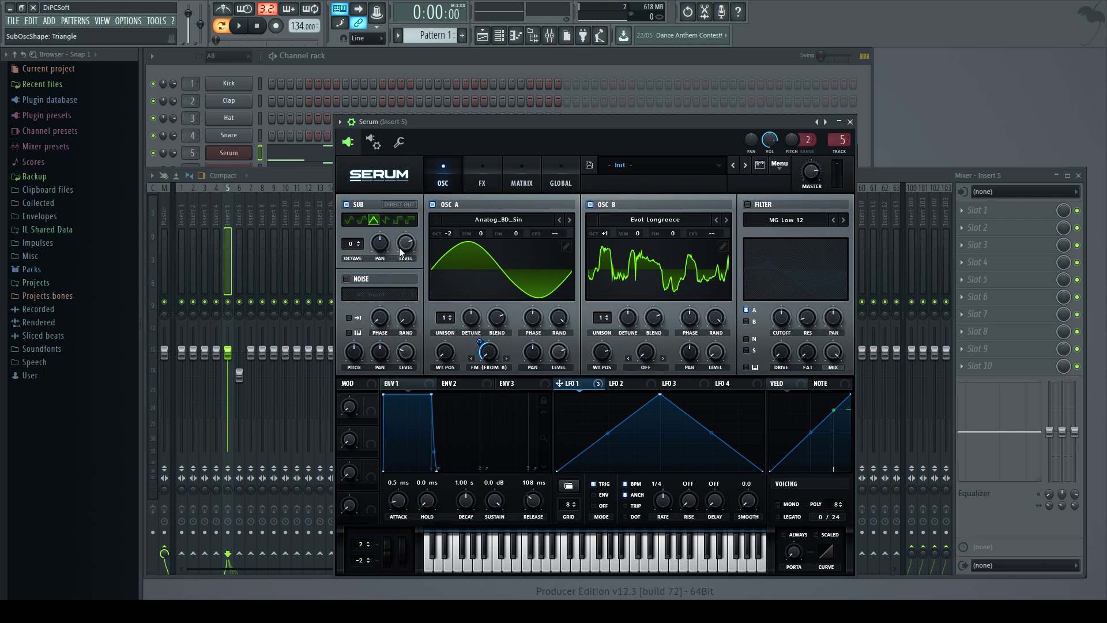
drag(558, 385, 412, 211)
click(246, 27)
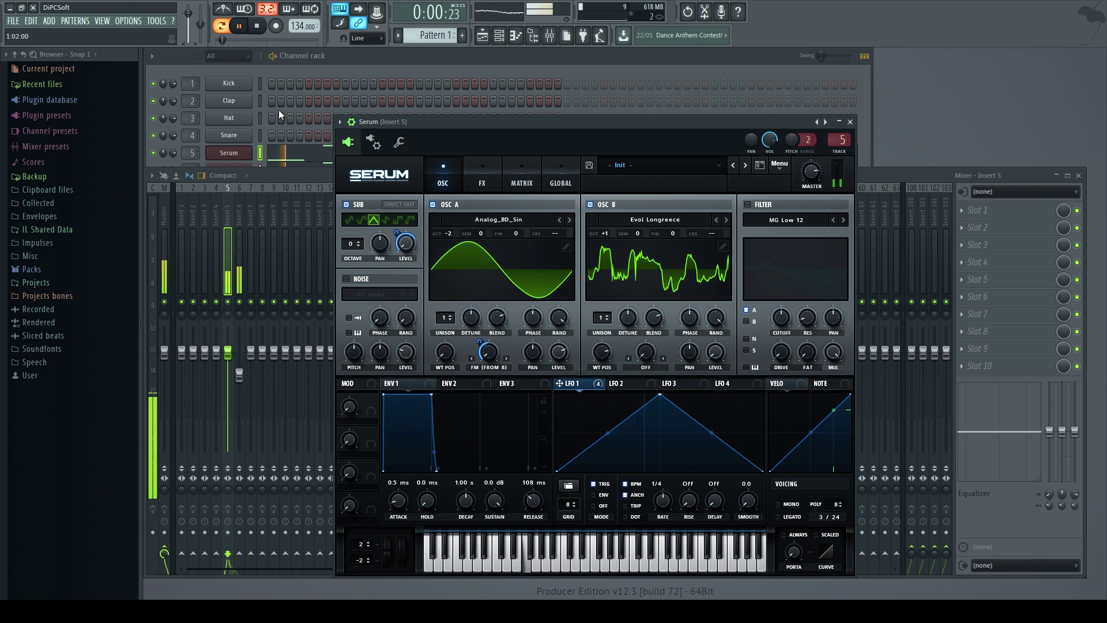
drag(348, 244, 346, 231)
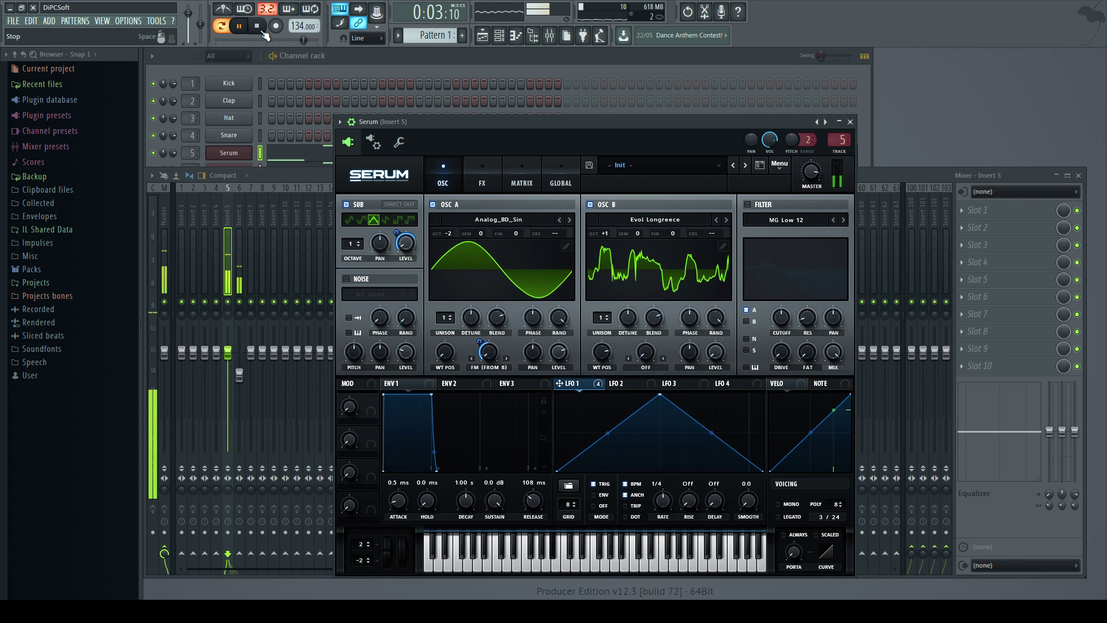
click(264, 24)
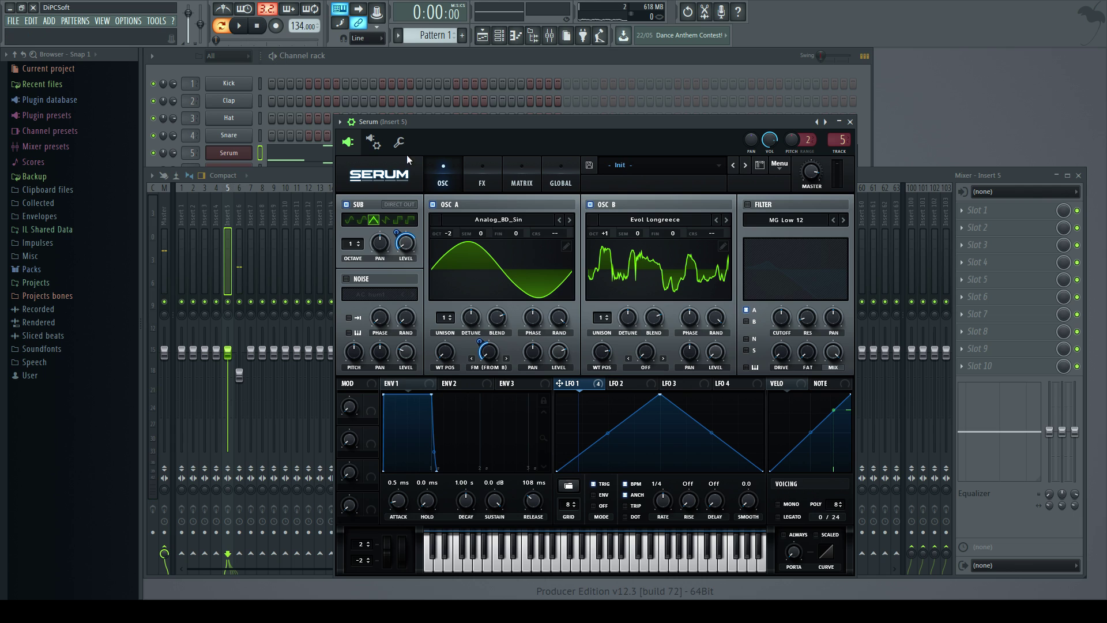
click(346, 204)
Browse the FX, Matrix and Global pages, then close the Serum window
click(488, 178)
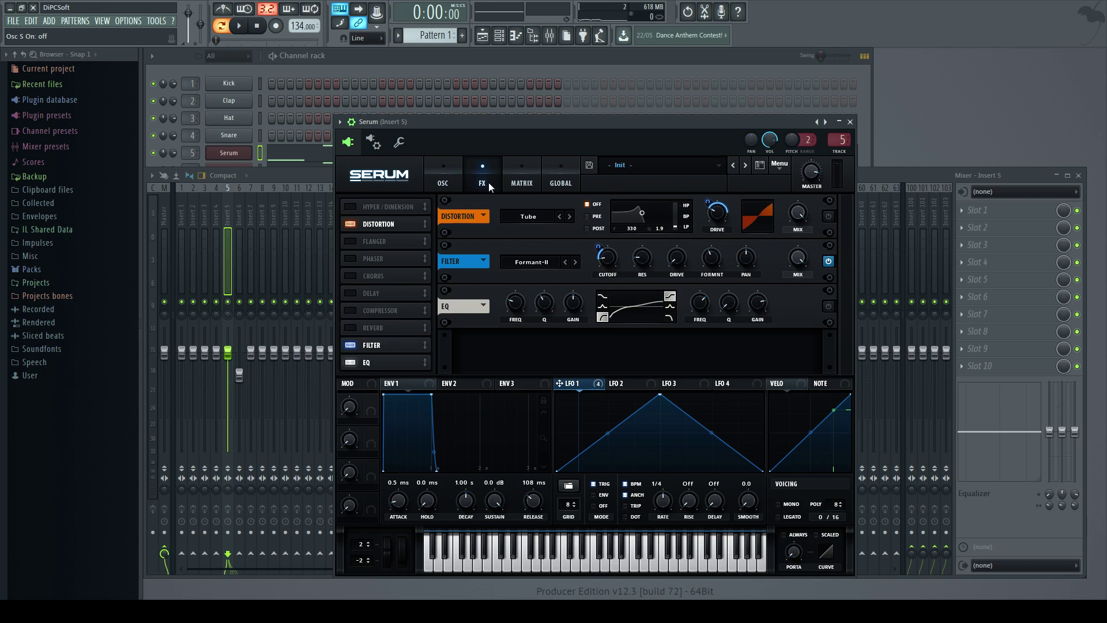
click(524, 183)
click(559, 183)
click(449, 187)
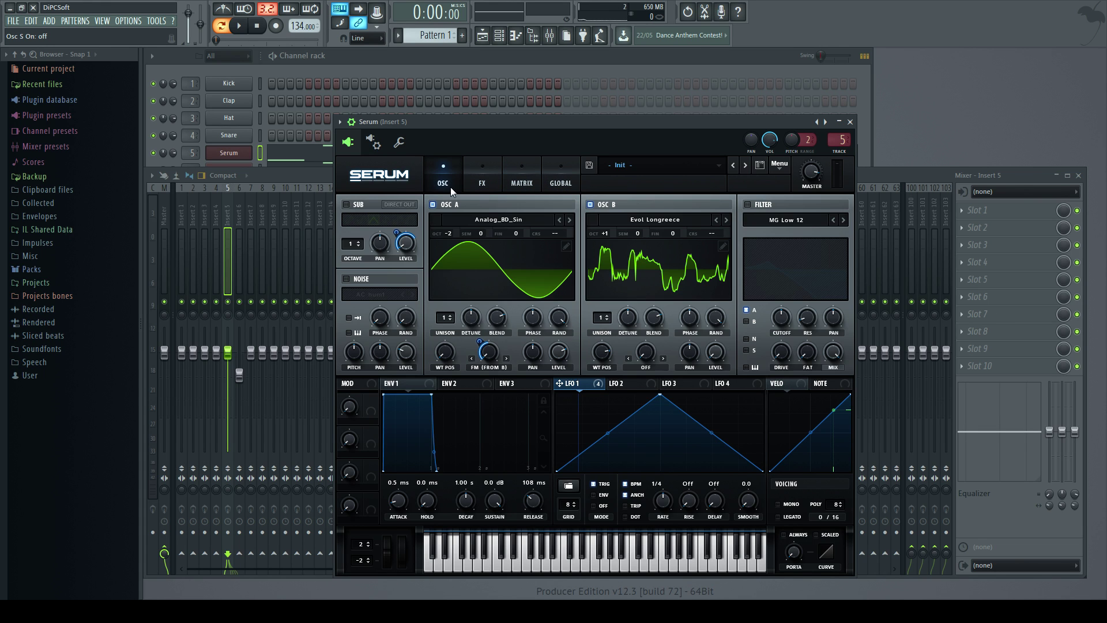
click(552, 185)
click(453, 186)
click(850, 122)
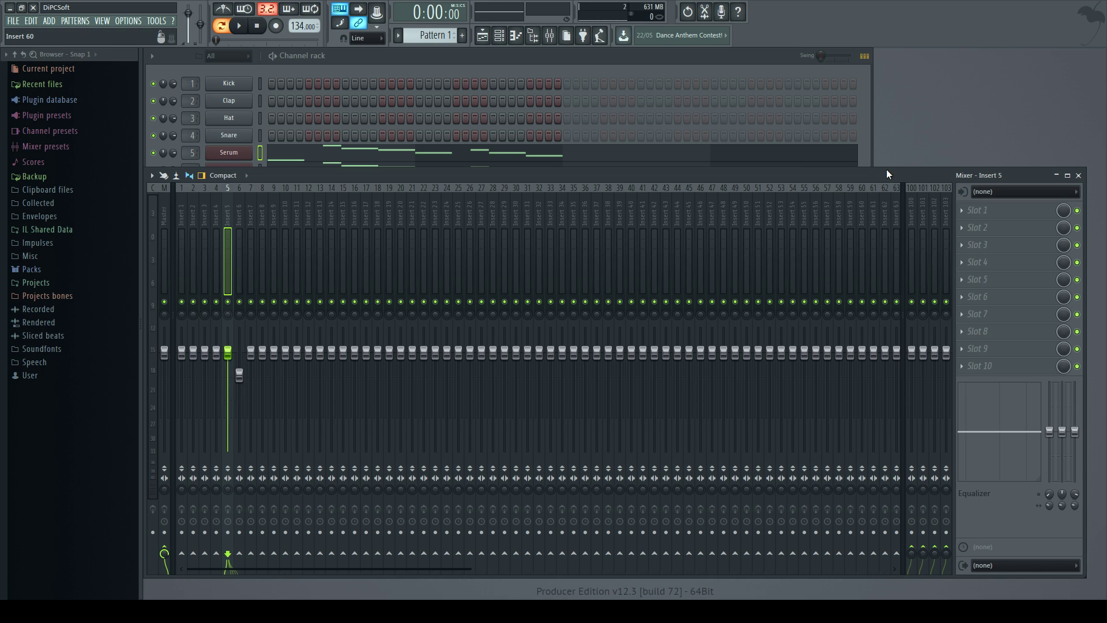
Bring the channel rack forward and open the first Serum channel's plugin window
click(863, 152)
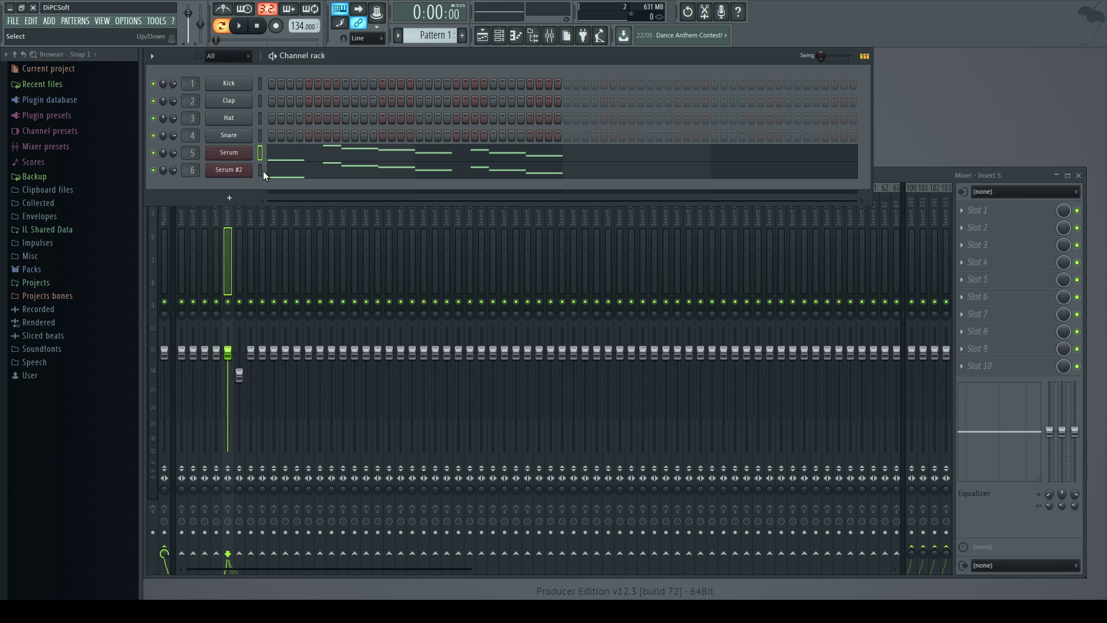
click(227, 154)
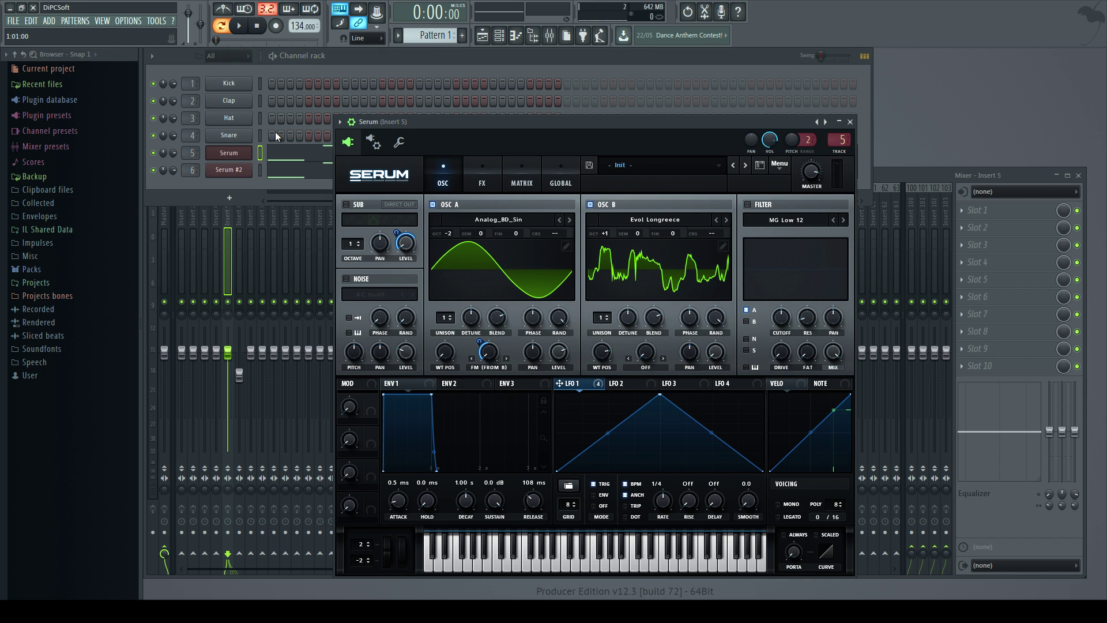